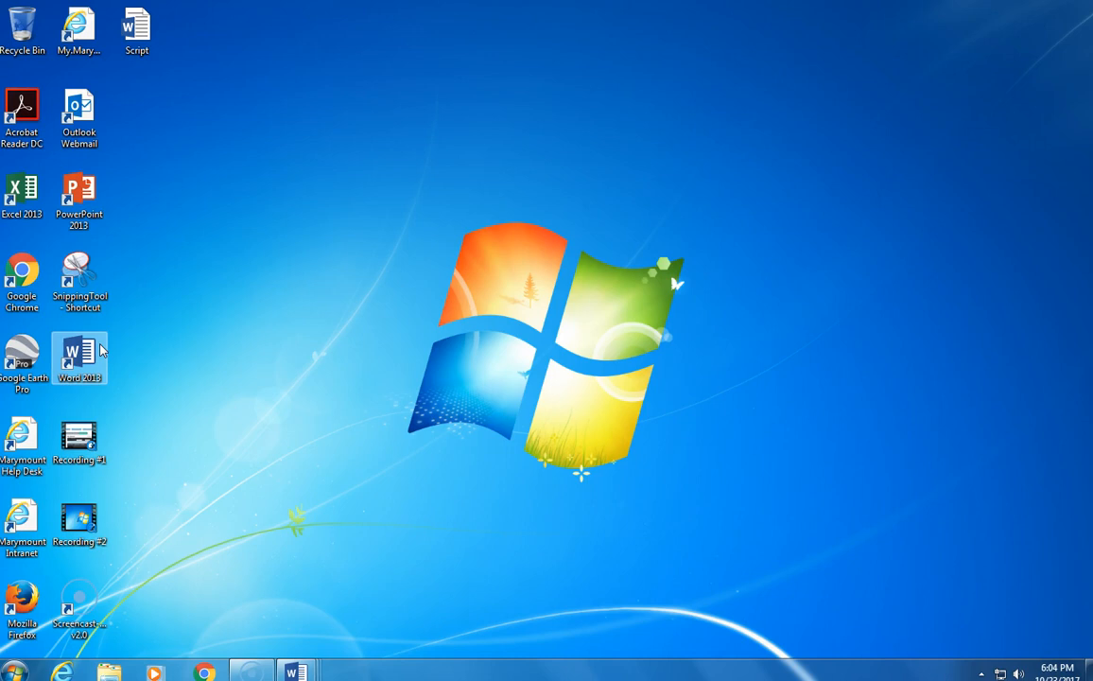
# - Open Word 2013 with a blank document and maximize its window
pyautogui.doubleClick(97, 354)
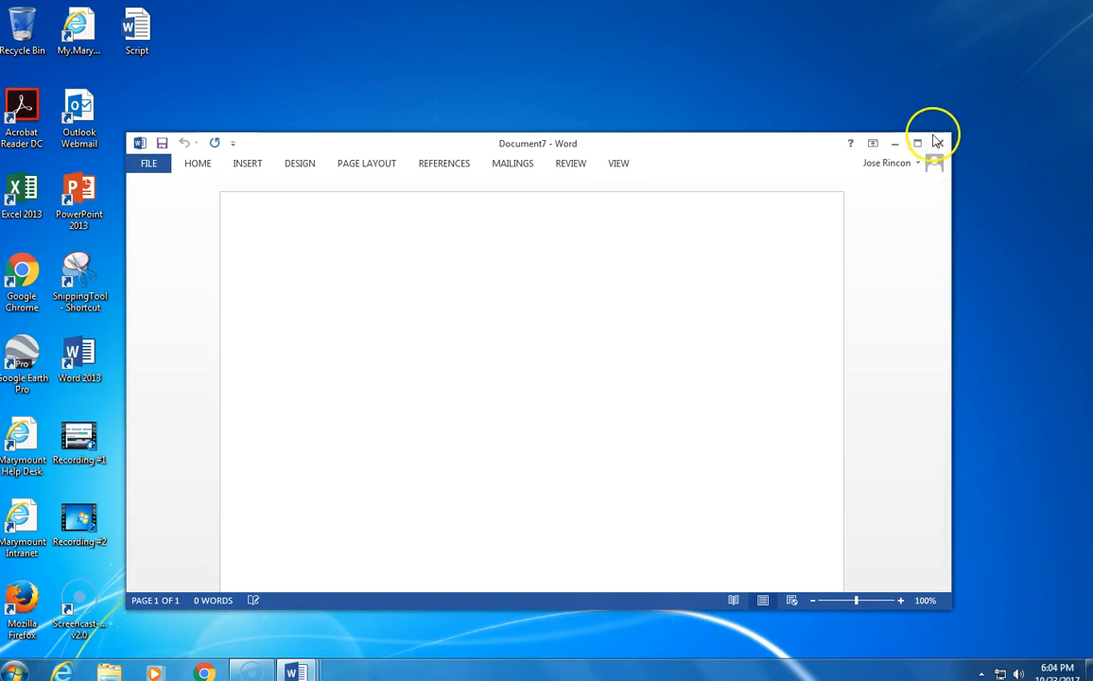
pyautogui.click(921, 144)
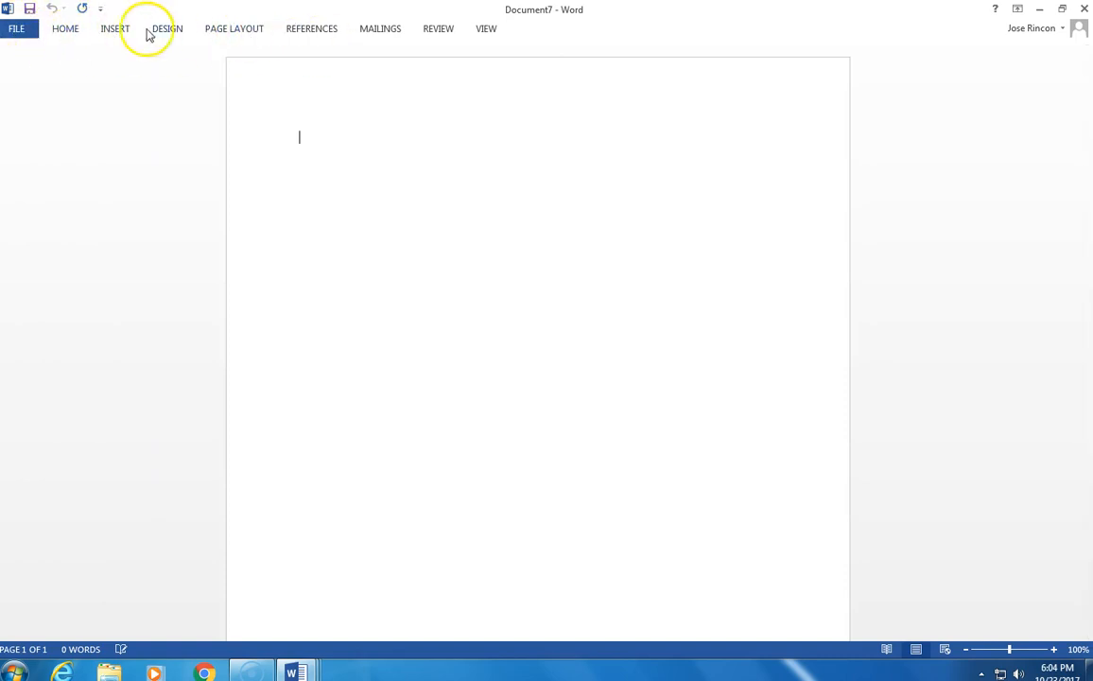
# - Insert an oval shape as a default-size circle in the upper part of the blank page
pyautogui.click(110, 31)
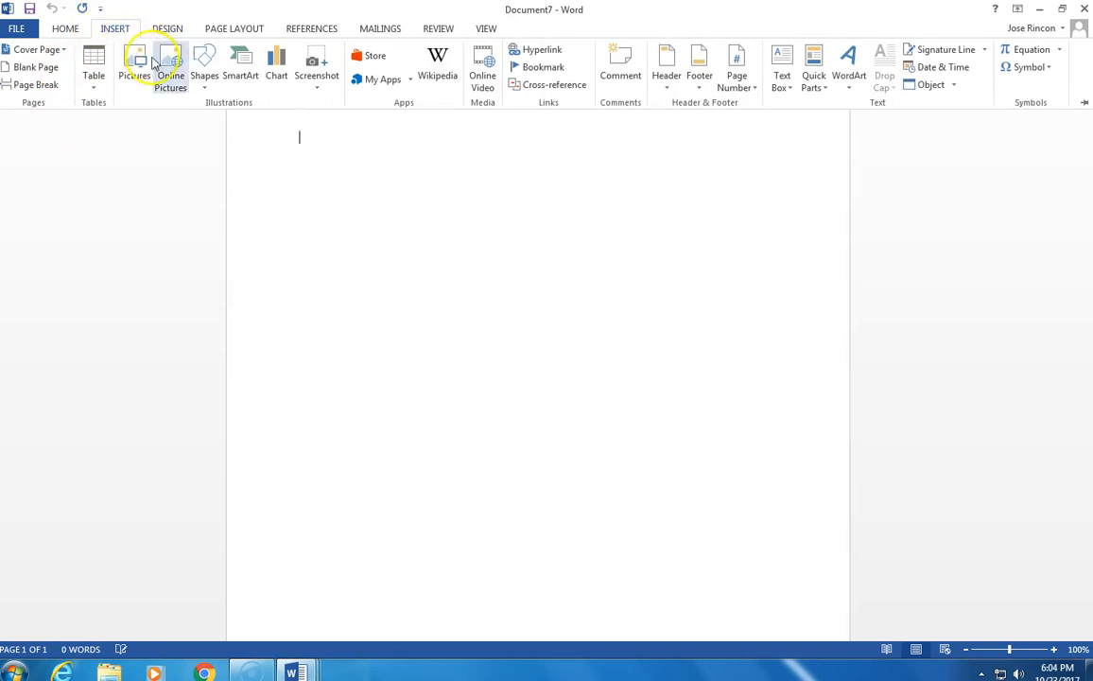
pyautogui.click(208, 74)
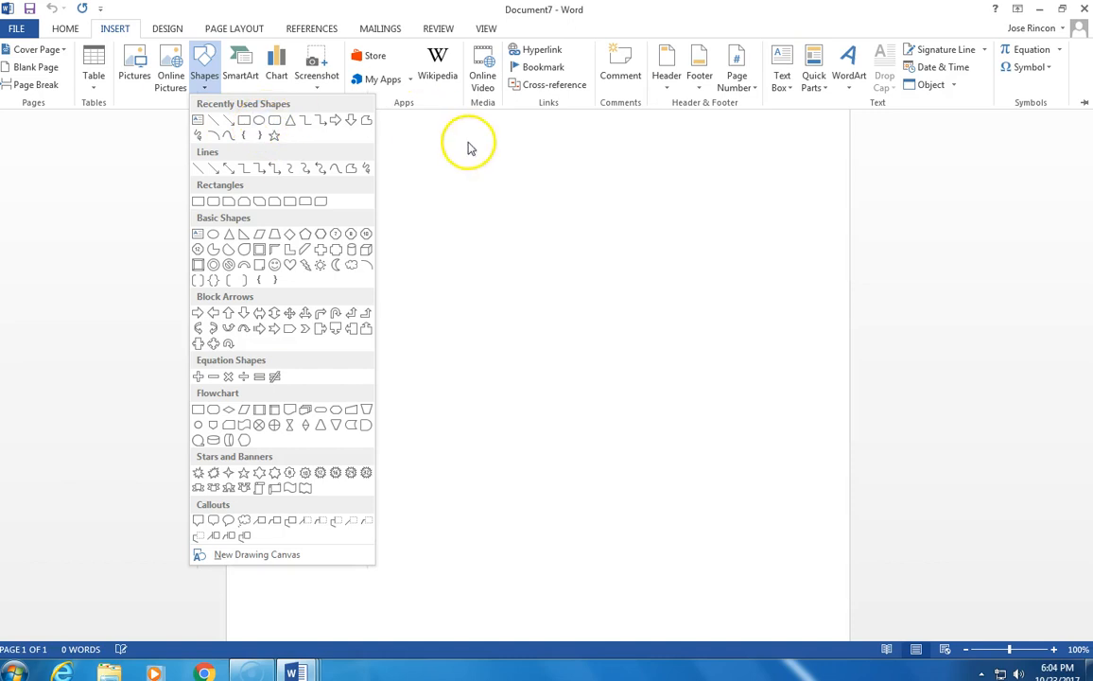
pyautogui.click(264, 124)
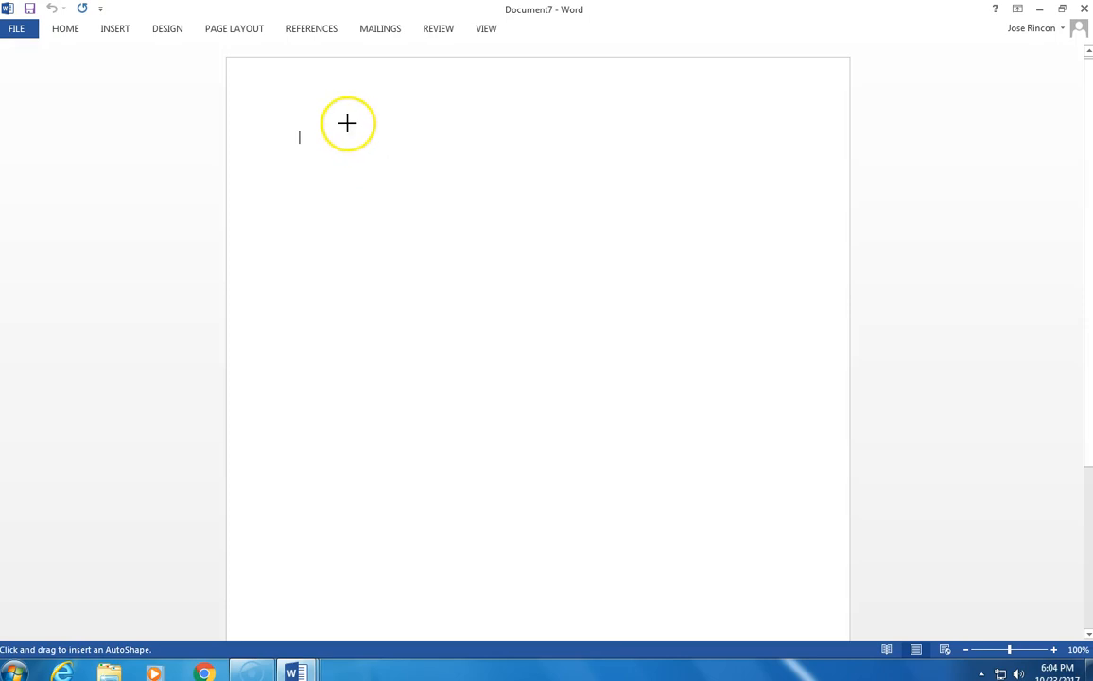
pyautogui.click(414, 177)
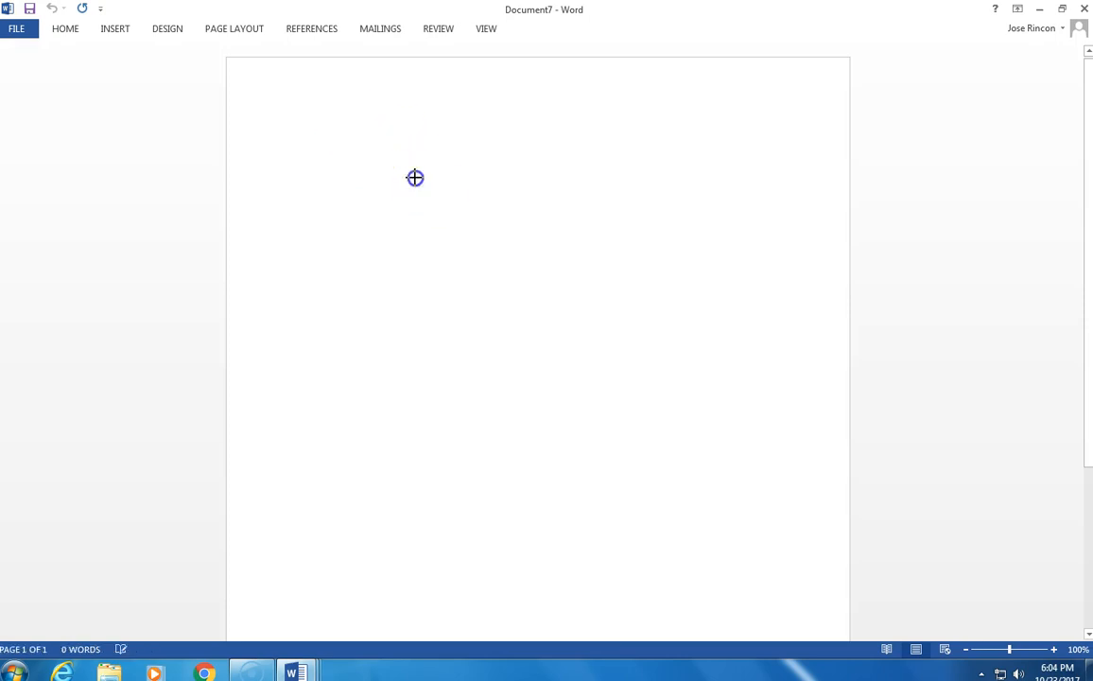
pyautogui.click(117, 28)
pyautogui.click(204, 65)
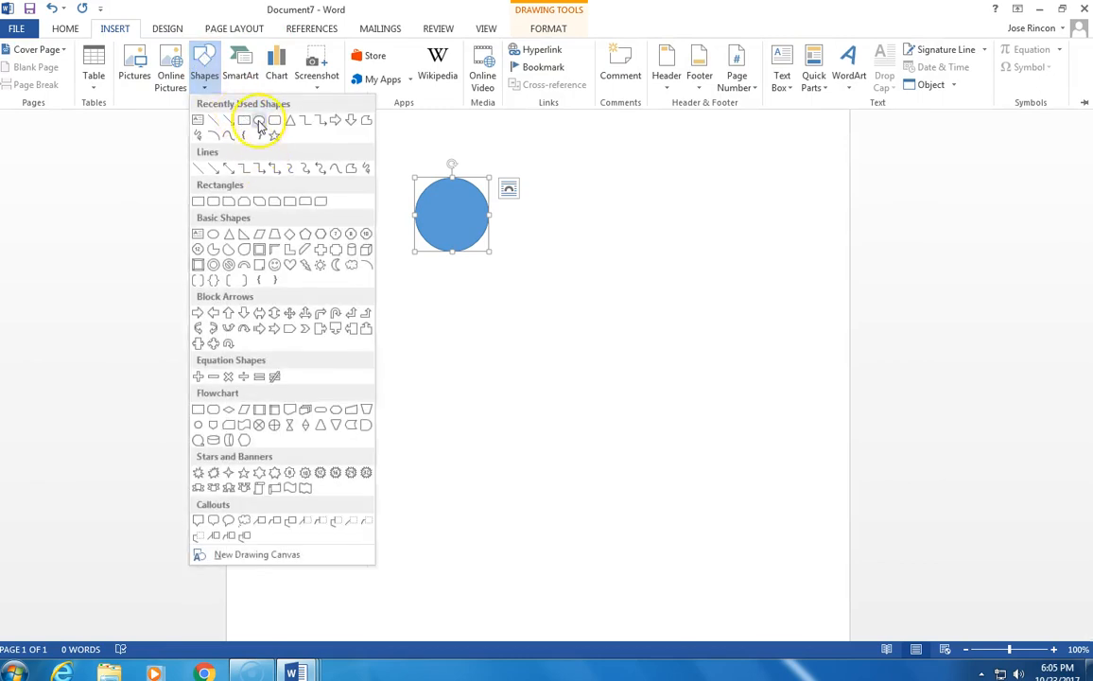
pyautogui.click(258, 119)
pyautogui.moveTo(561, 190); pyautogui.dragTo(678, 316)
pyautogui.press('Delete')
# - Enlarge the circle to about twice its size, keeping it round
pyautogui.click(462, 238)
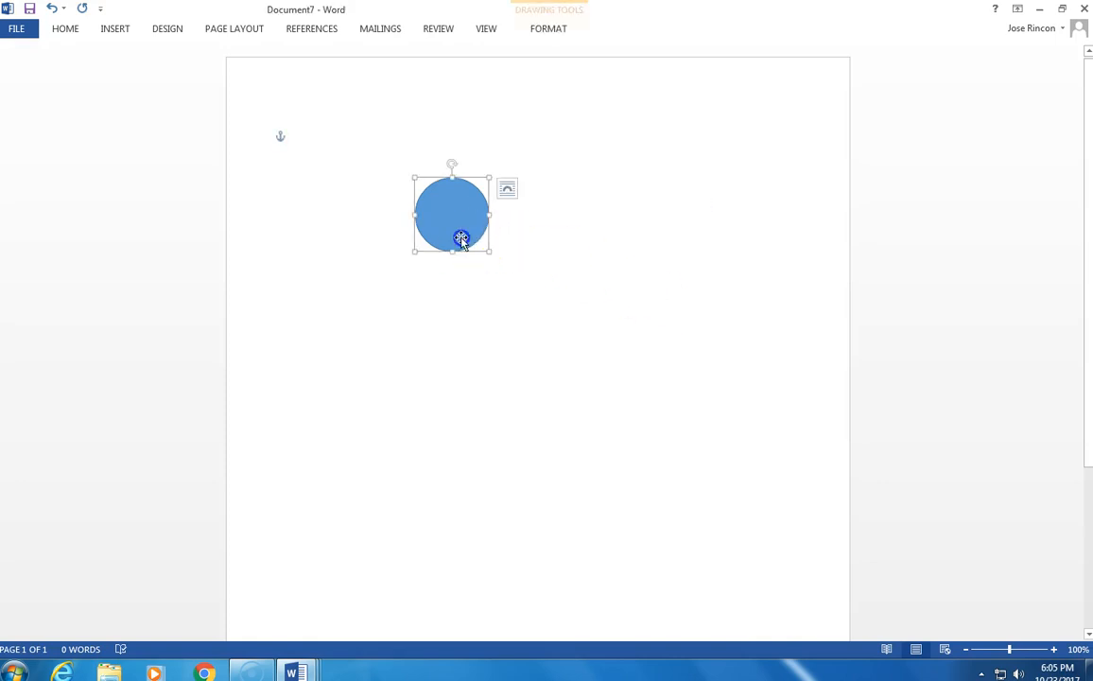
pyautogui.moveTo(490, 254); pyautogui.dragTo(561, 330)
pyautogui.click(625, 287)
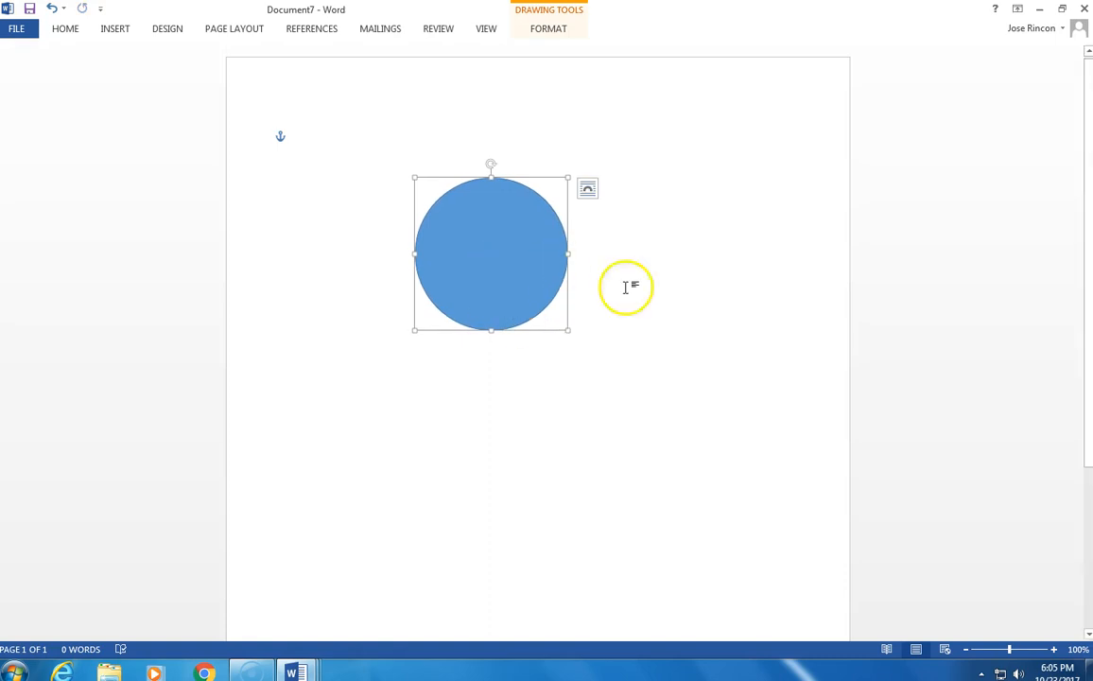
# - Fill the circle with a lighter blue theme color and give it a black outline
pyautogui.click(493, 262)
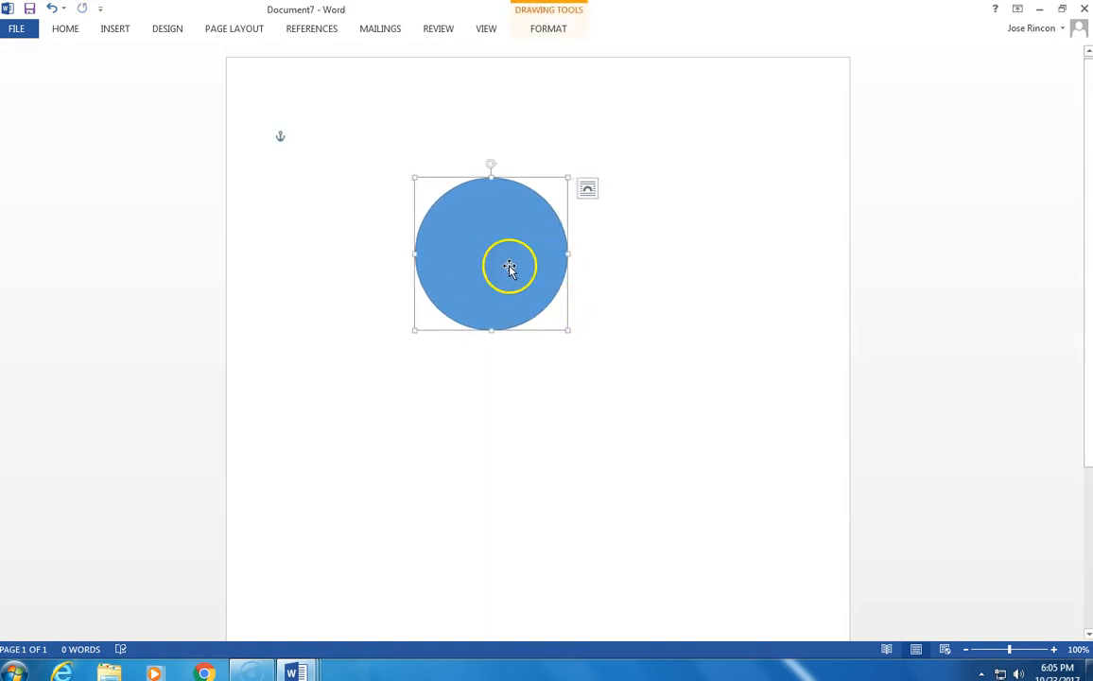
pyautogui.rightClick(509, 268)
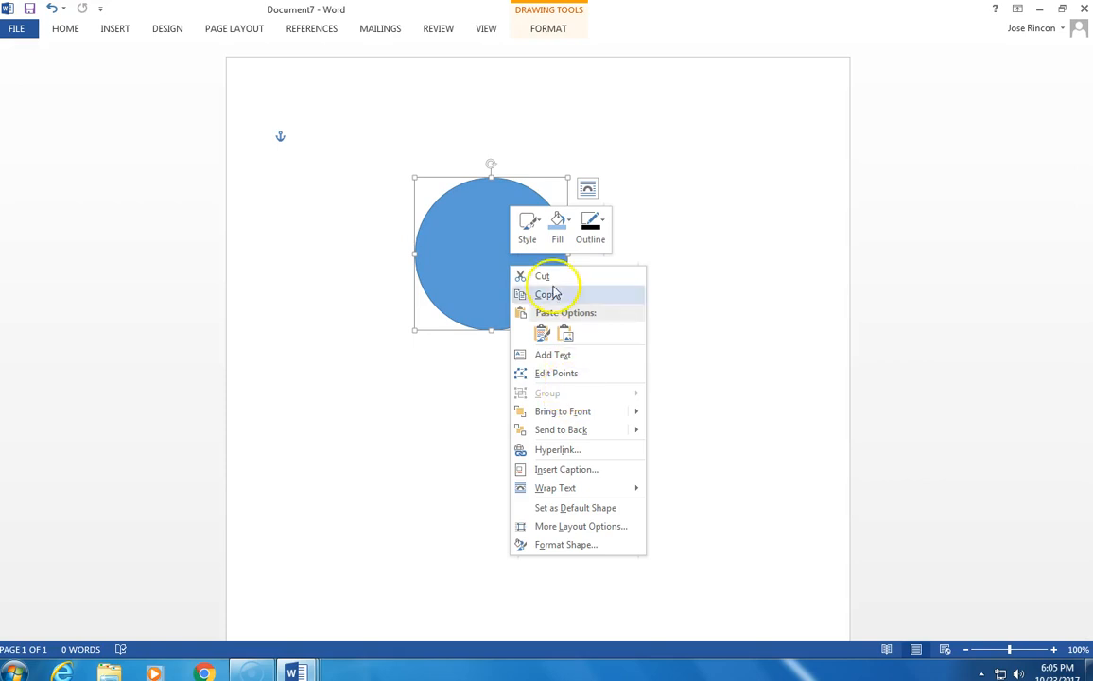
pyautogui.click(557, 227)
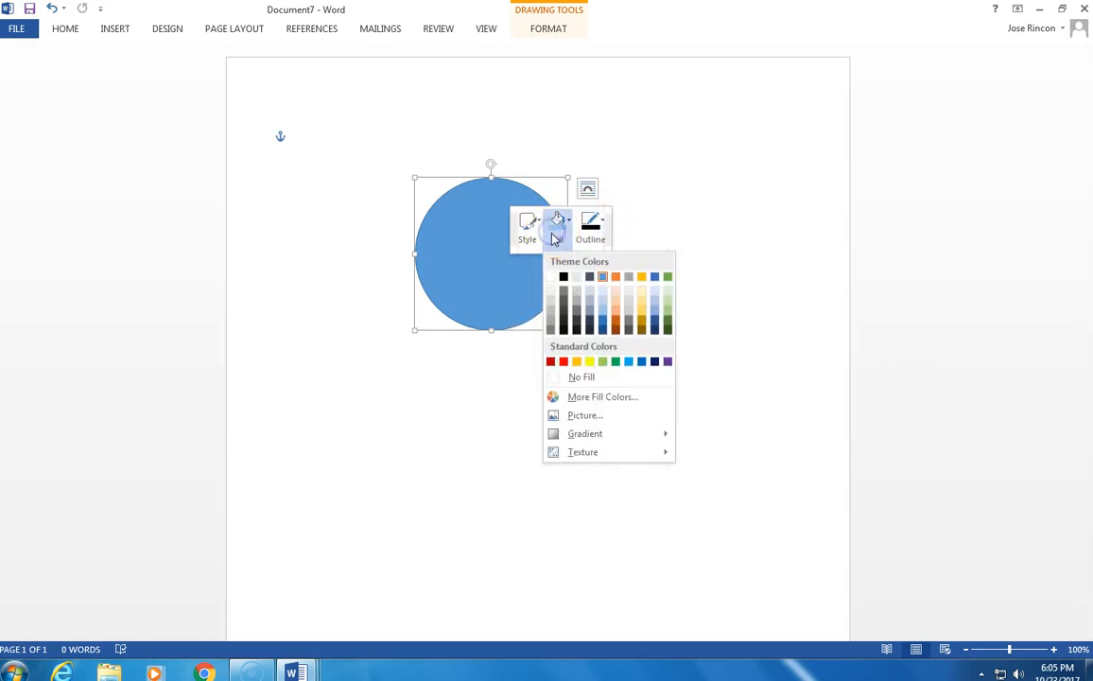
pyautogui.click(606, 317)
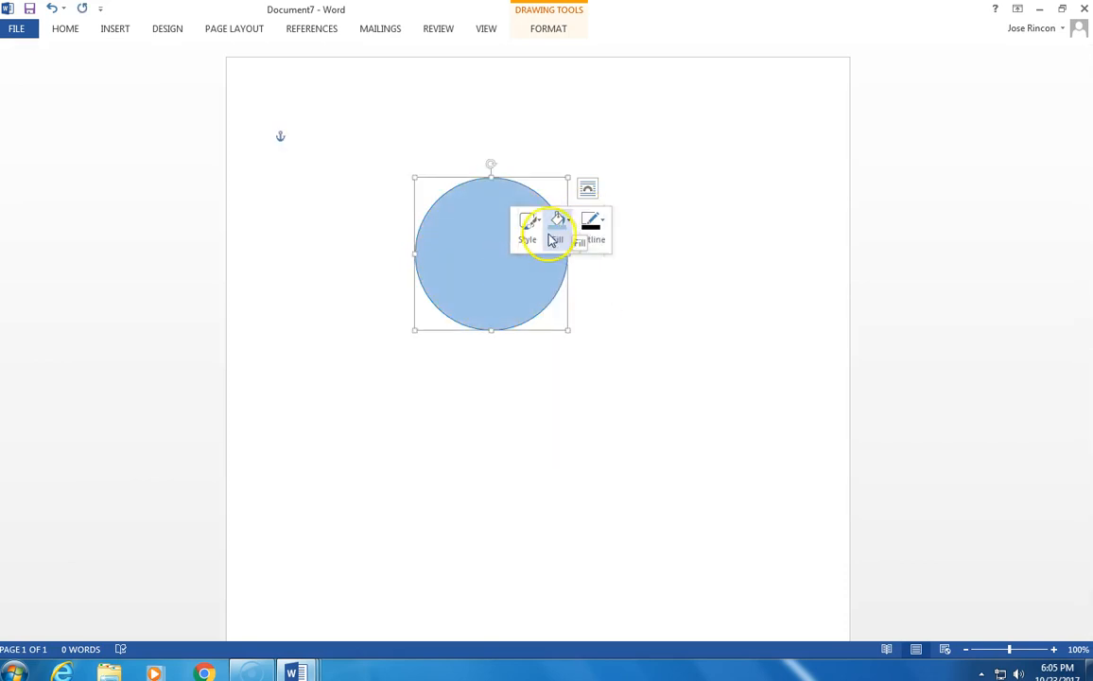
pyautogui.click(590, 223)
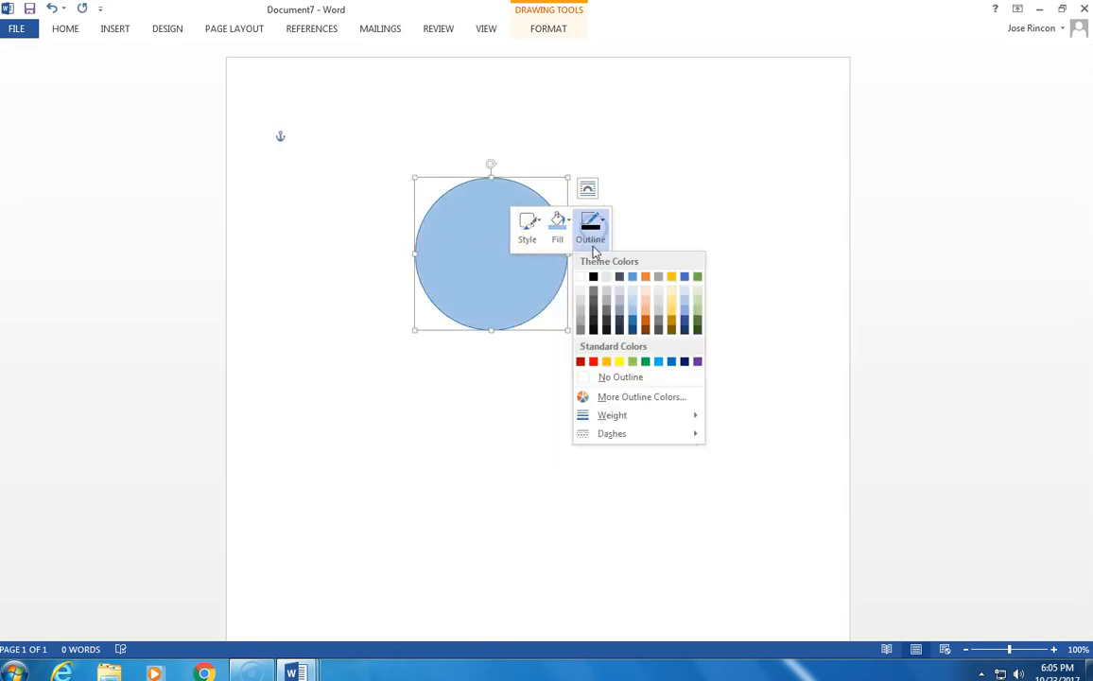
pyautogui.click(594, 330)
# - Move the circle down to the horizontal middle of the page
pyautogui.moveTo(517, 277)
pyautogui.mouseDown()
pyautogui.moveTo(591, 343)
pyautogui.moveTo(544, 346)
pyautogui.mouseUp()
pyautogui.click(665, 320)
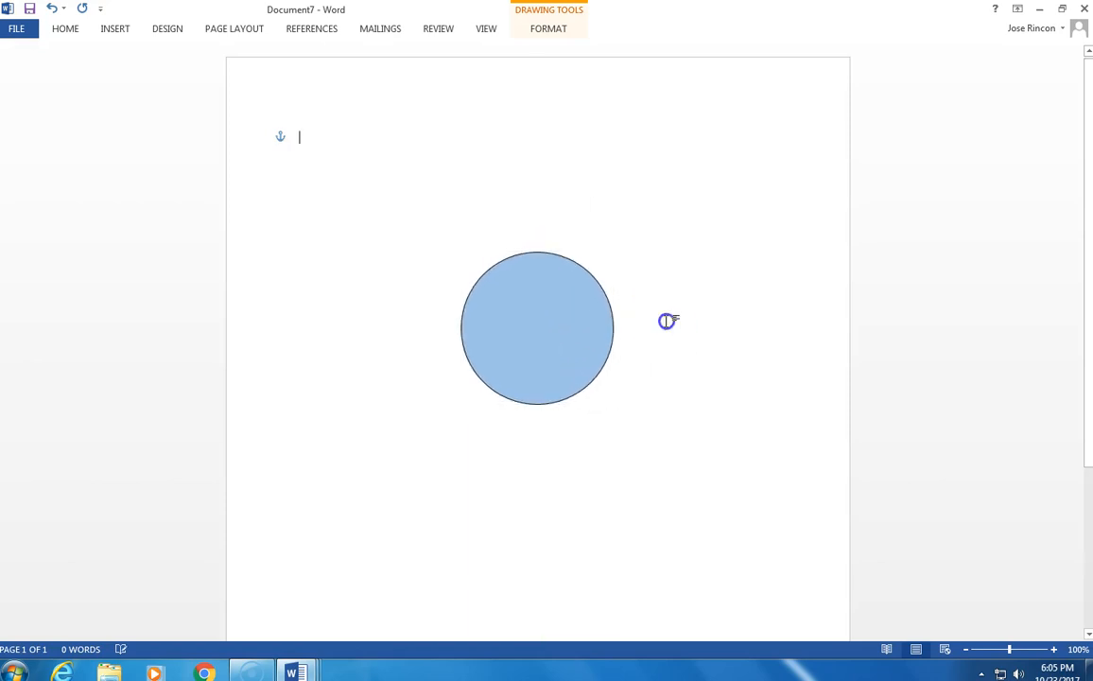
pyautogui.click(525, 373)
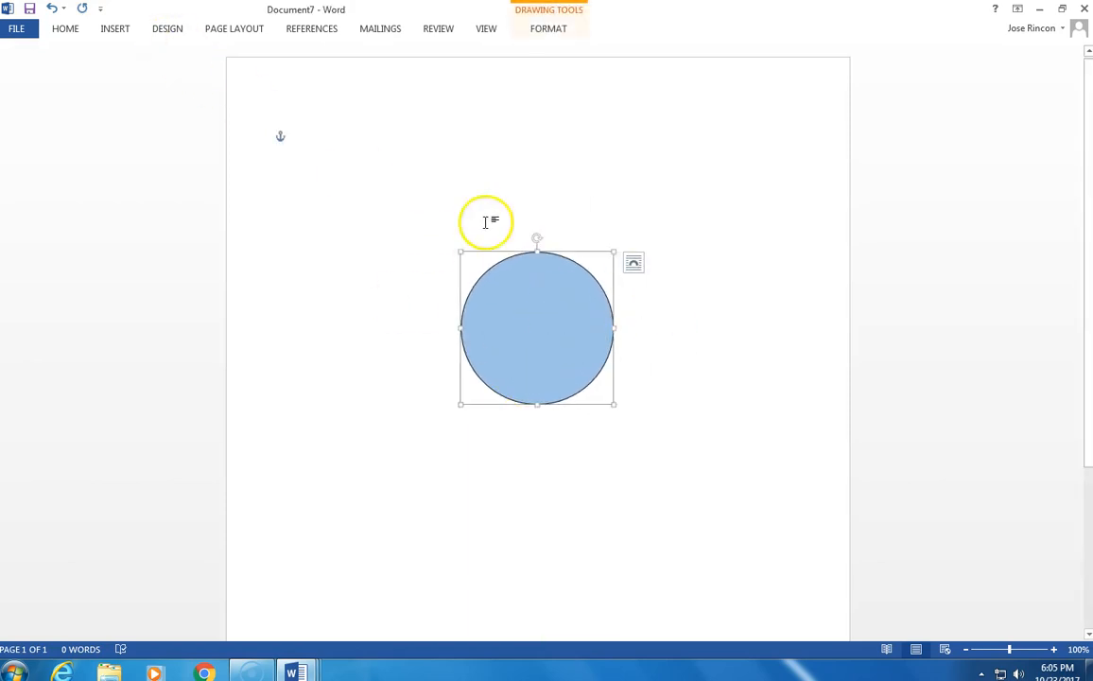
# - Add the text "Minimum Wage" inside the circle
pyautogui.click(116, 36)
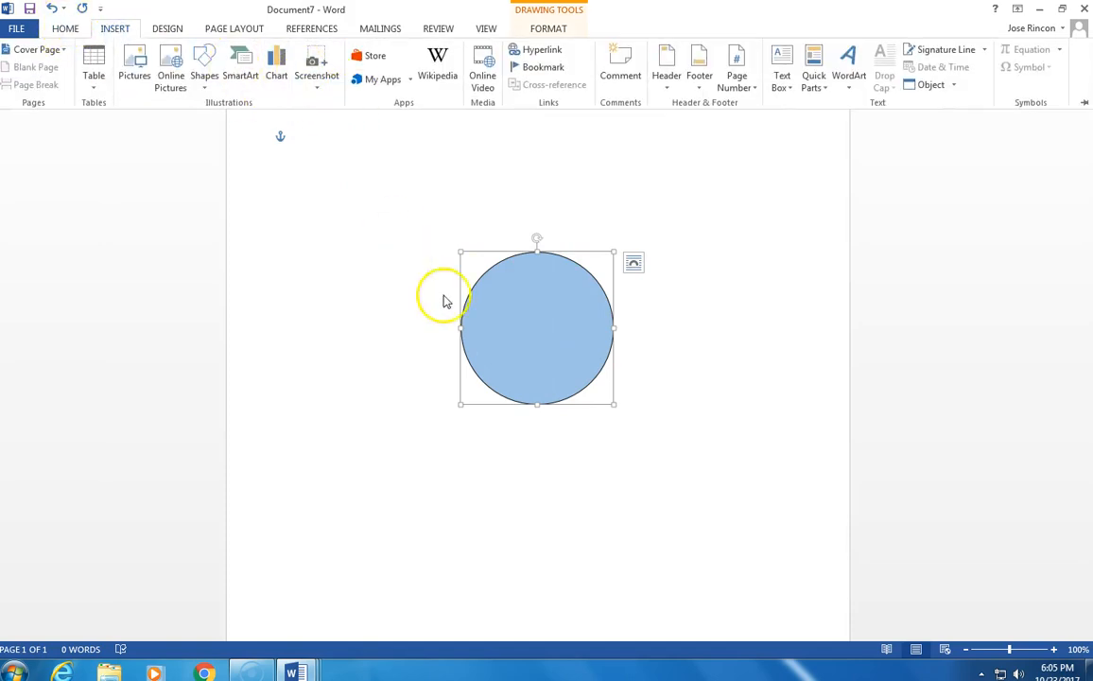
pyautogui.rightClick(480, 291)
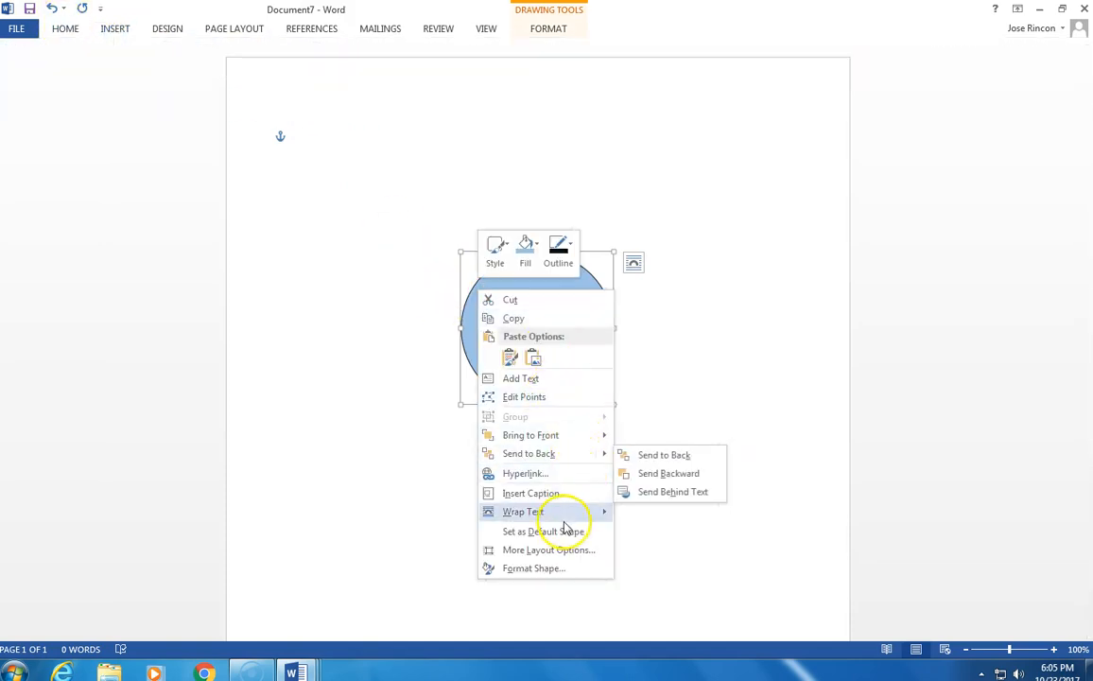
pyautogui.moveTo(559, 510)
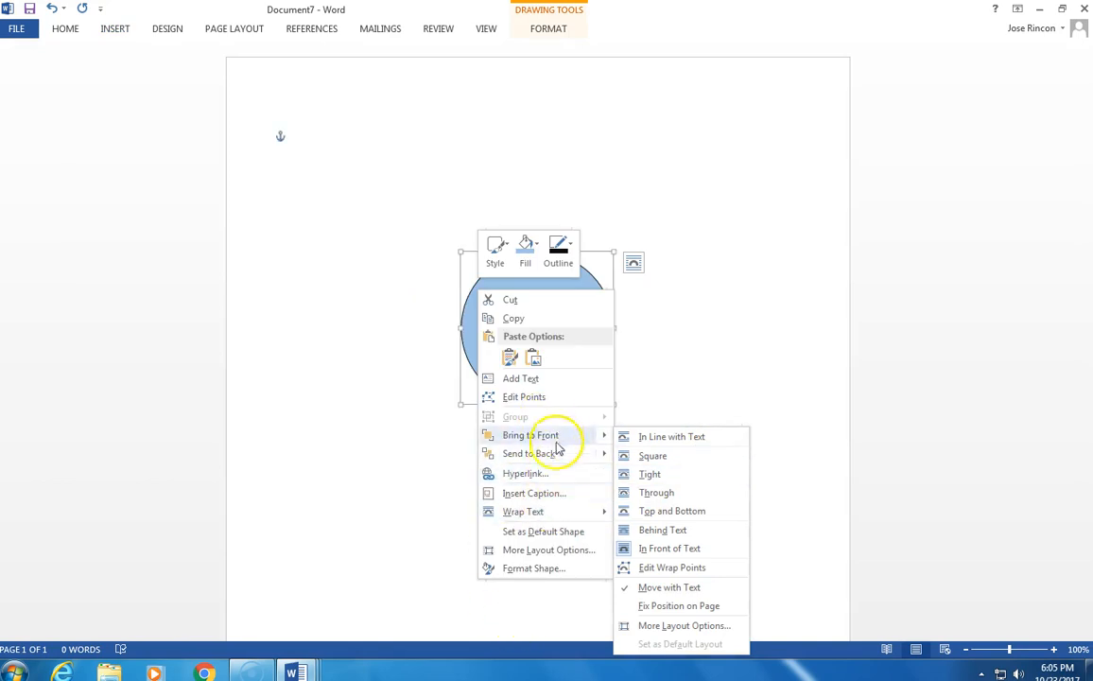
pyautogui.rightClick(467, 323)
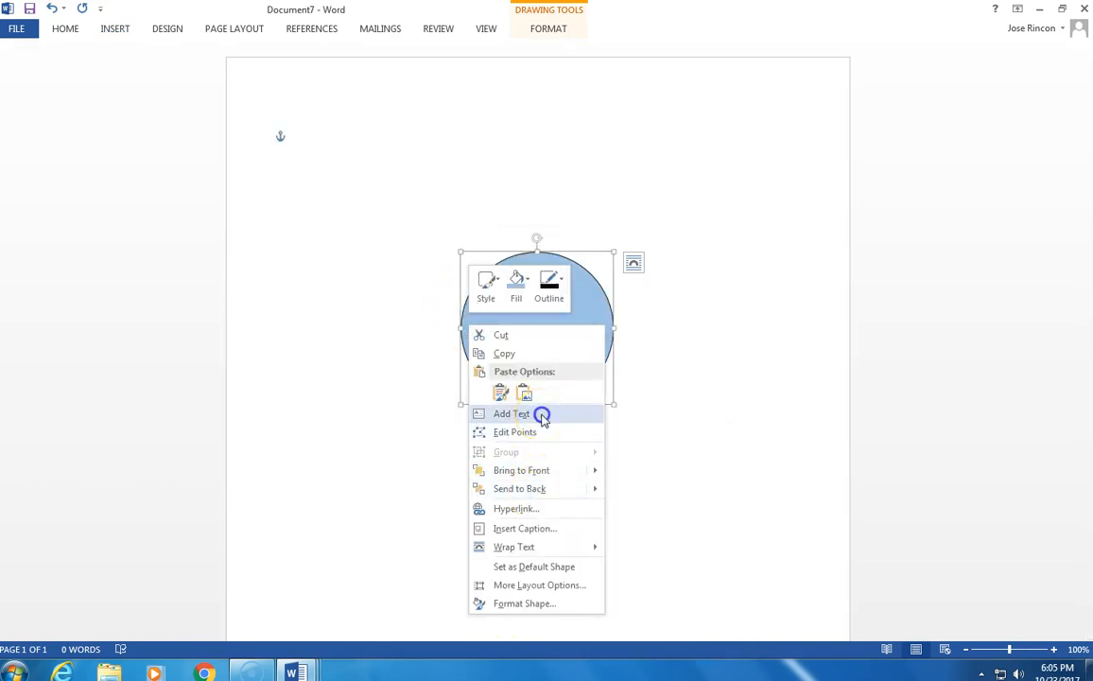
pyautogui.click(542, 416)
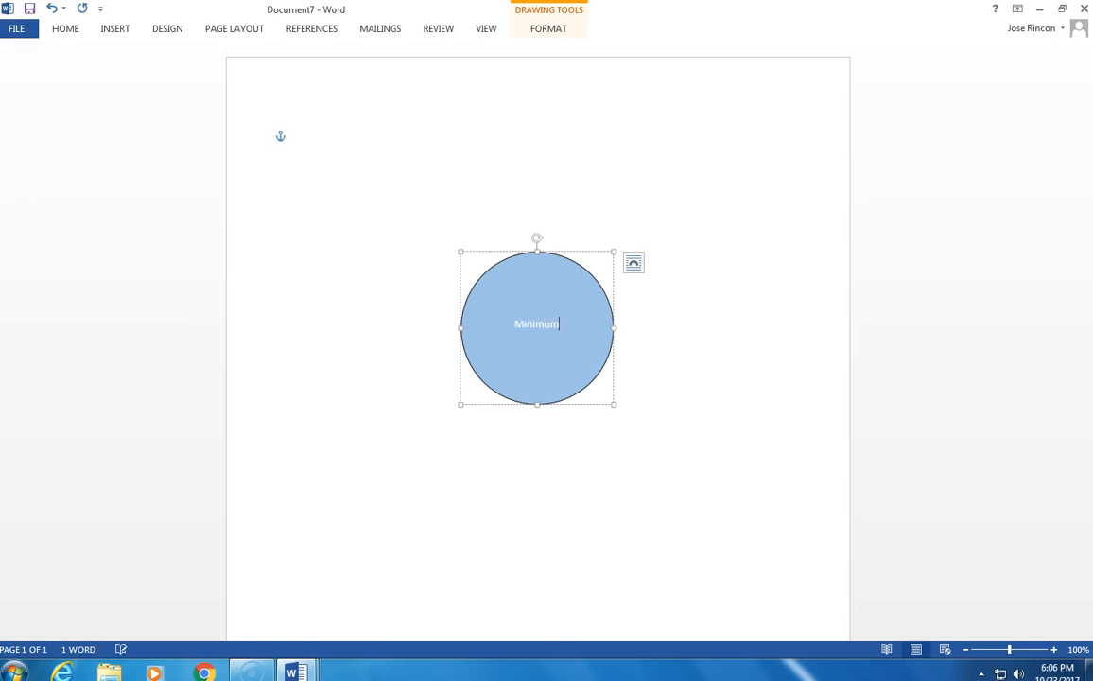
pyautogui.write('e')
pyautogui.click(482, 289)
pyautogui.click(691, 310)
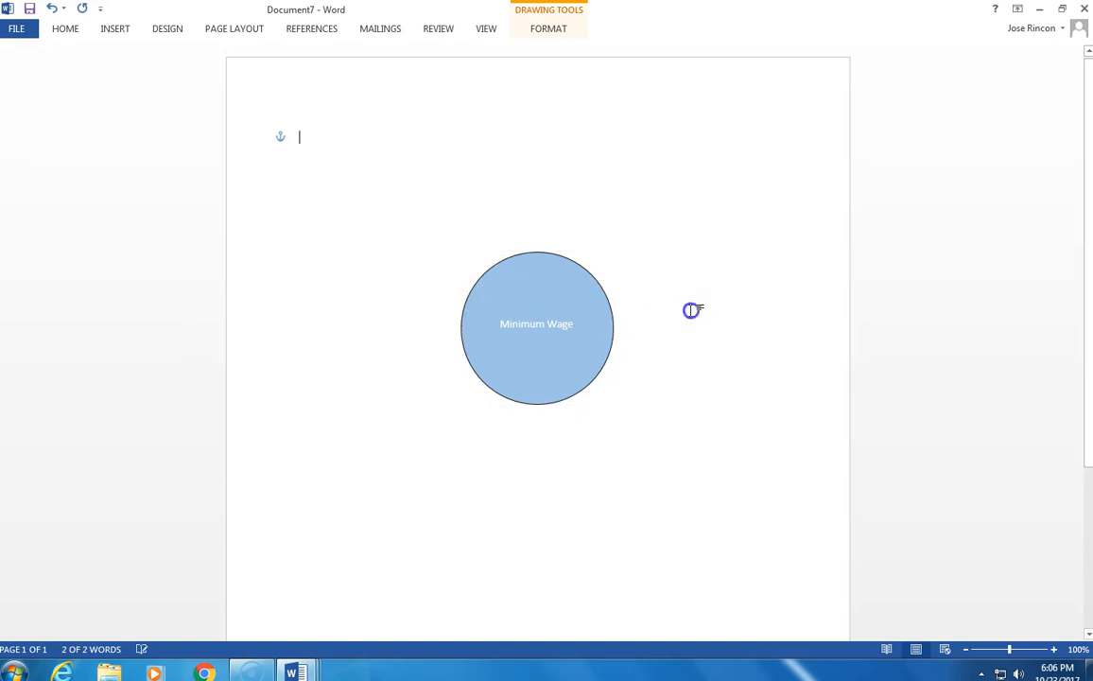
pyautogui.click(565, 276)
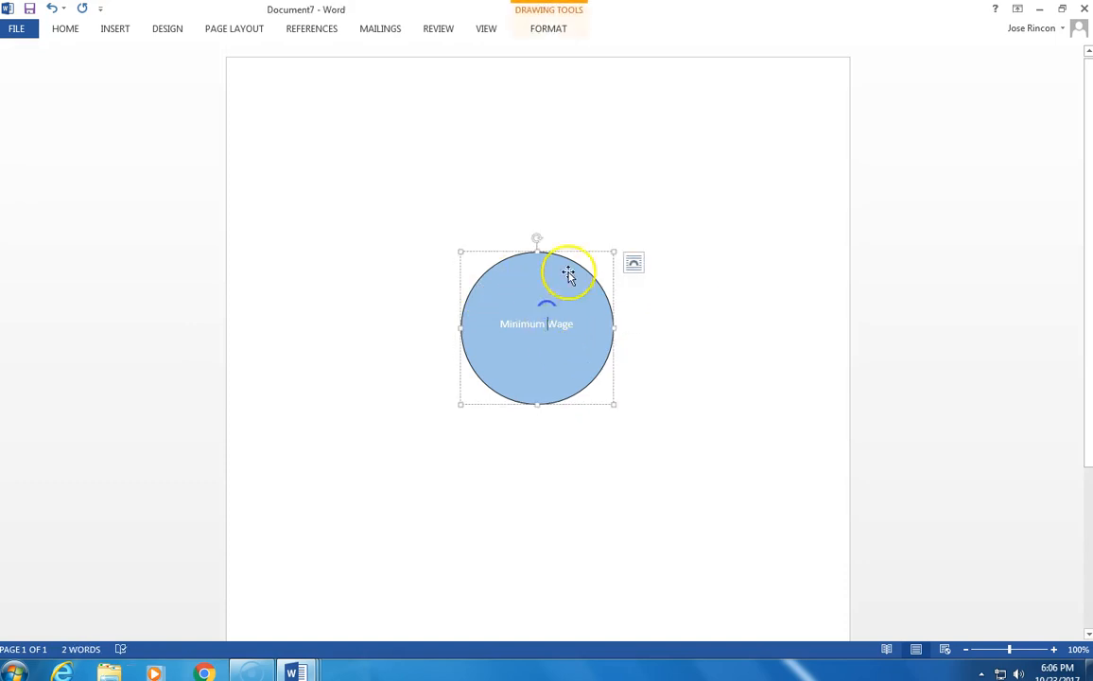
pyautogui.click(648, 324)
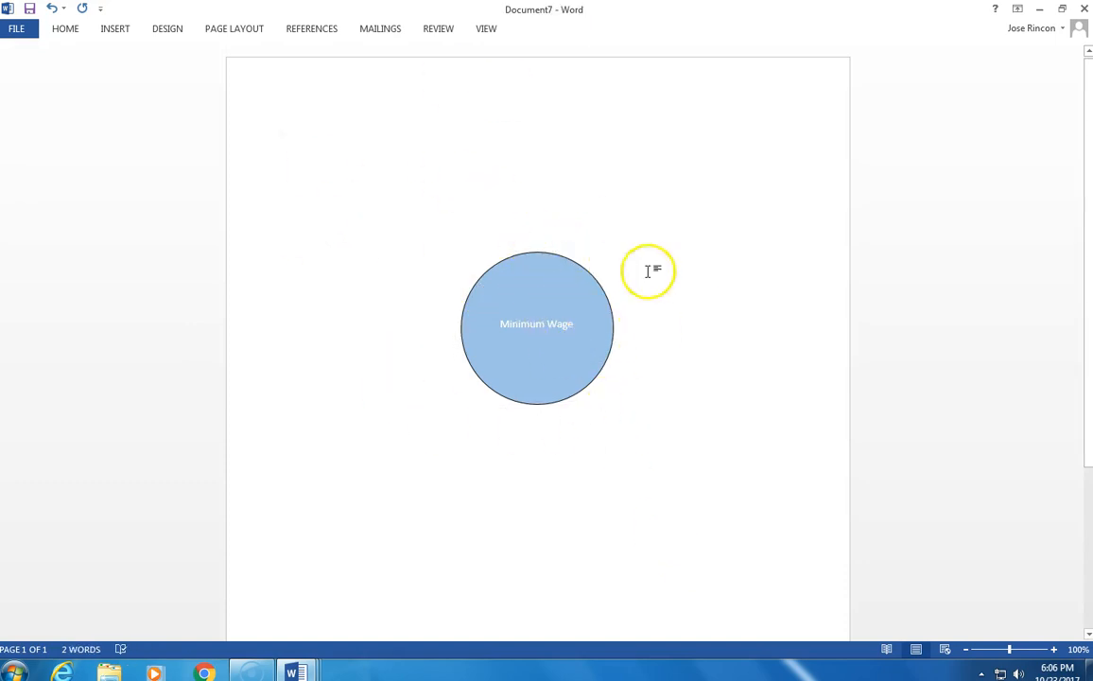
# - Draw a straight line running outward from the circle's right edge and align its start with the edge
pyautogui.click(114, 29)
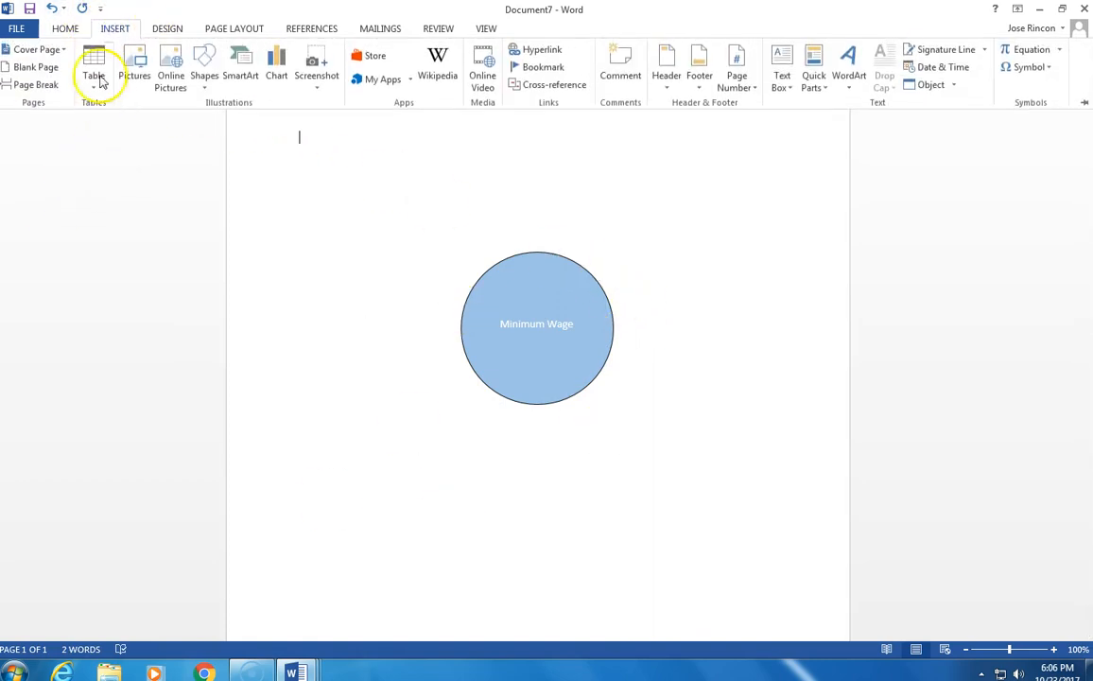
pyautogui.click(204, 73)
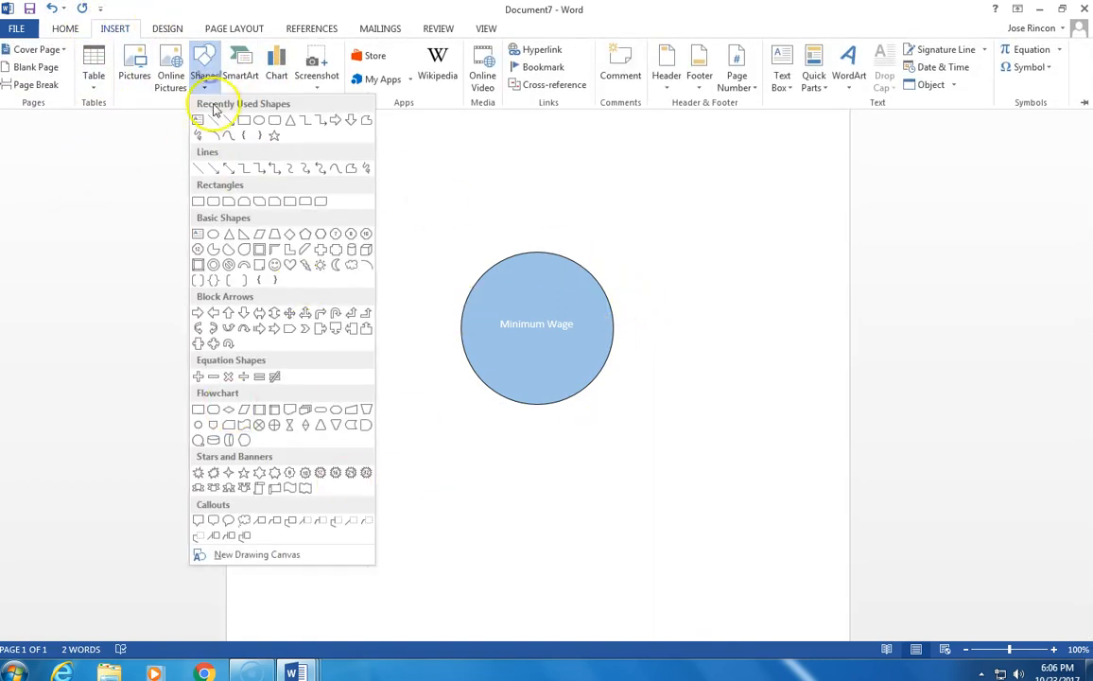
pyautogui.click(199, 171)
pyautogui.moveTo(610, 327); pyautogui.dragTo(635, 328)
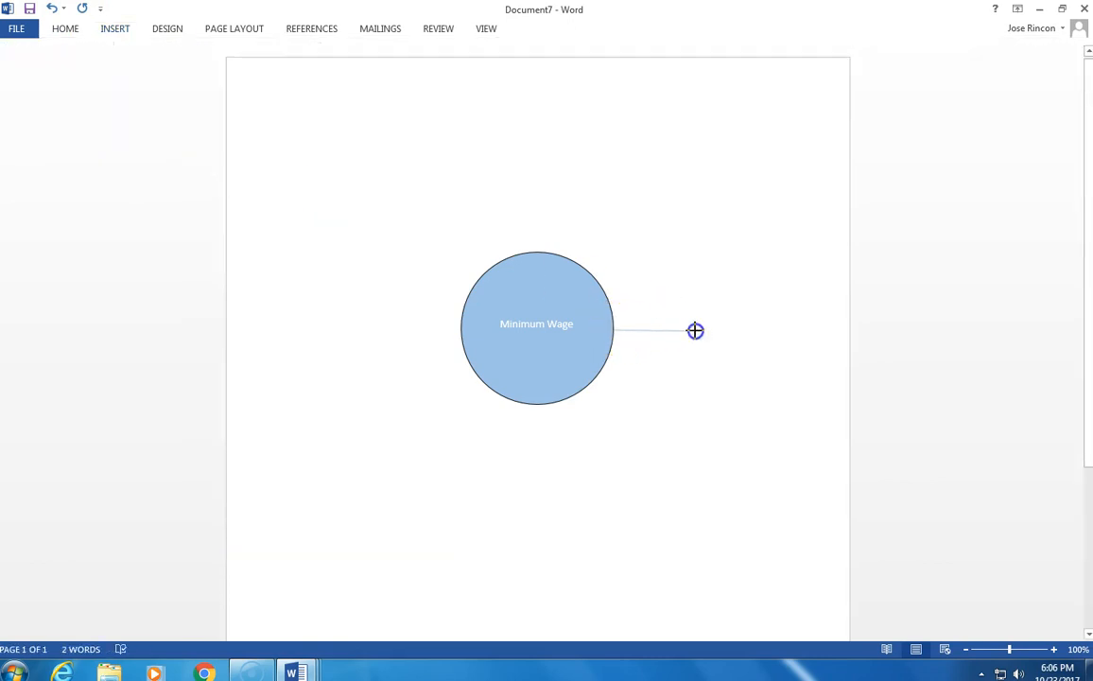
pyautogui.moveTo(697, 327); pyautogui.dragTo(659, 338)
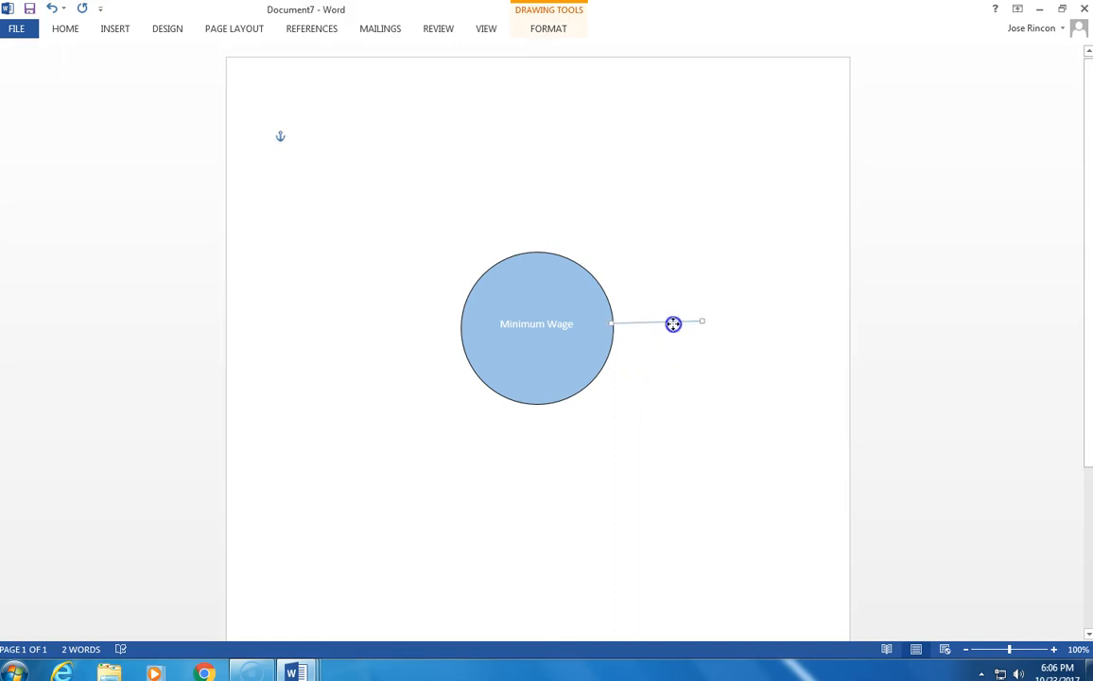
pyautogui.rightClick(670, 330)
pyautogui.moveTo(688, 493)
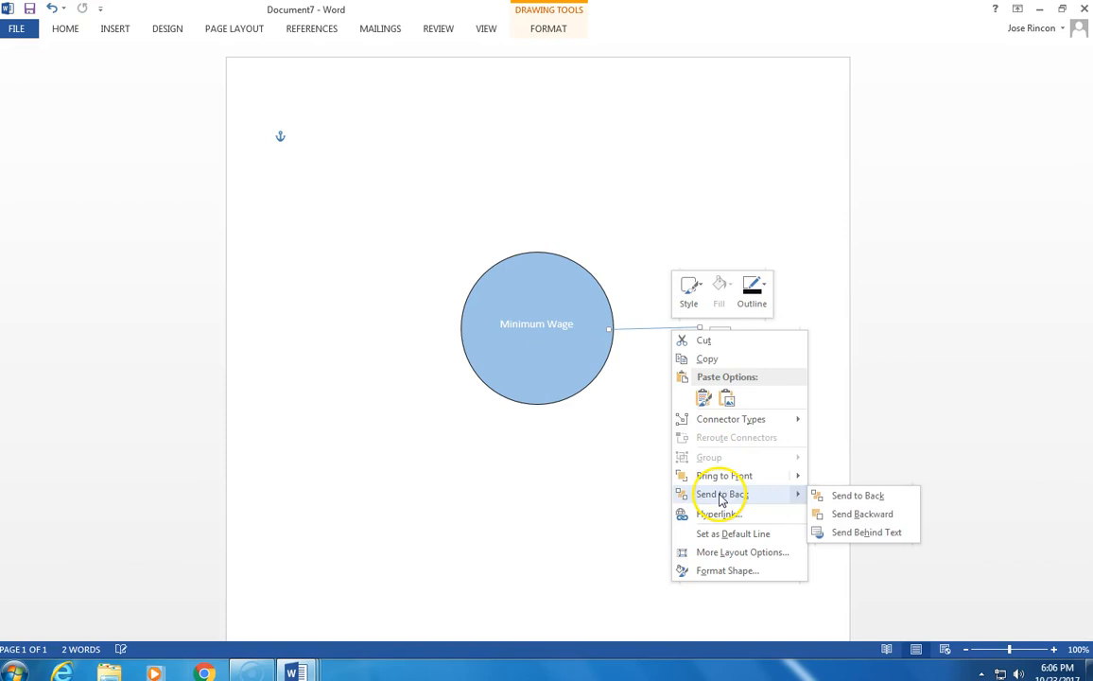
pyautogui.click(621, 352)
pyautogui.click(588, 349)
pyautogui.click(676, 391)
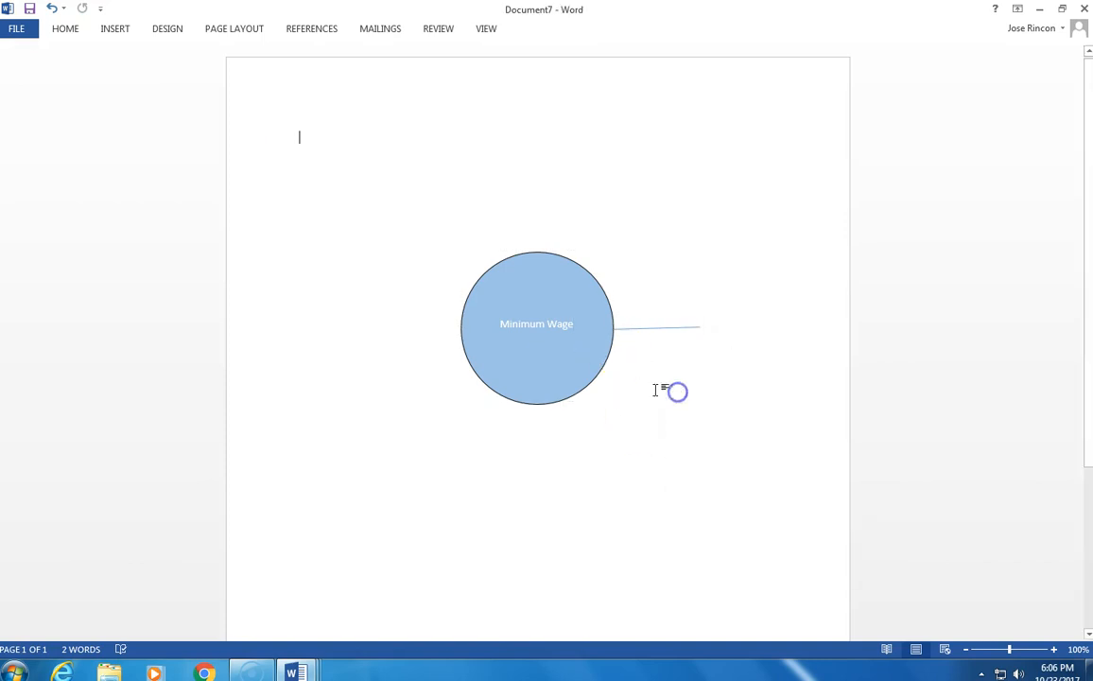
pyautogui.rightClick(641, 328)
pyautogui.moveTo(724, 500)
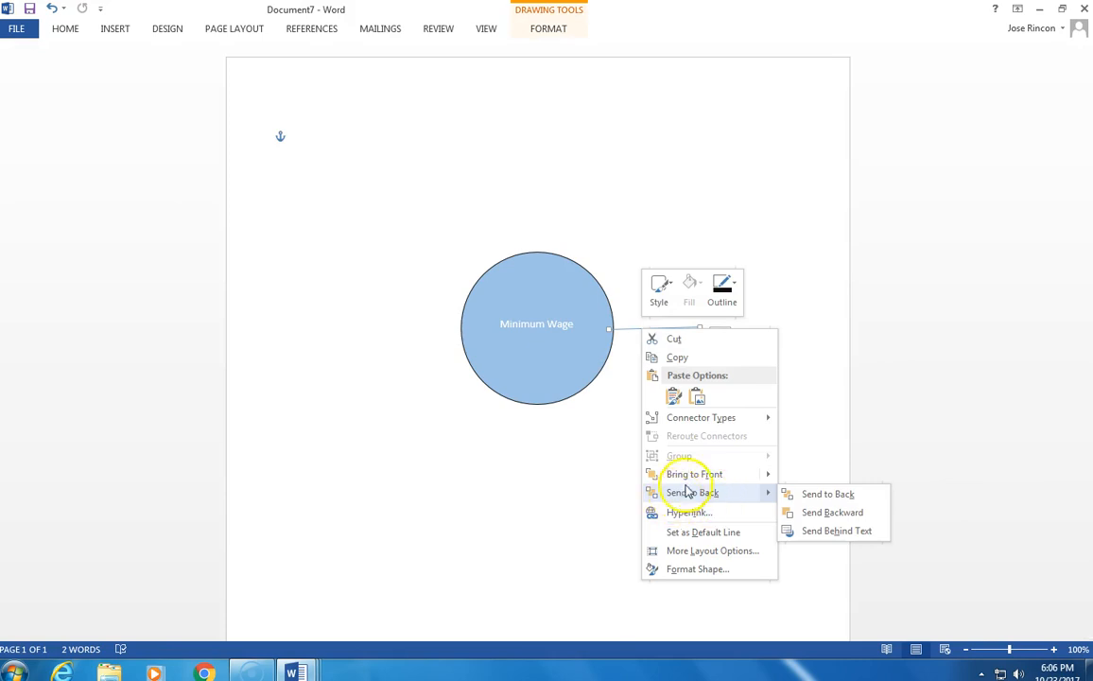
pyautogui.click(590, 366)
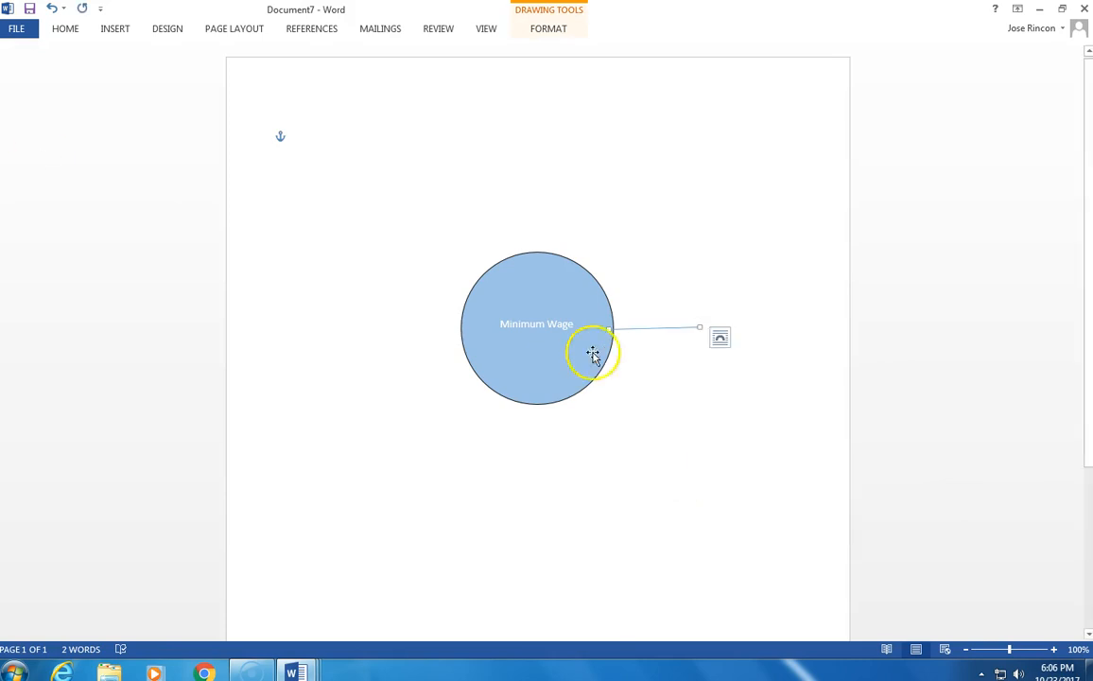
pyautogui.click(571, 335)
# - Shorten the line beside the circle and make it horizontal
pyautogui.click(666, 329)
pyautogui.moveTo(699, 327); pyautogui.dragTo(686, 335)
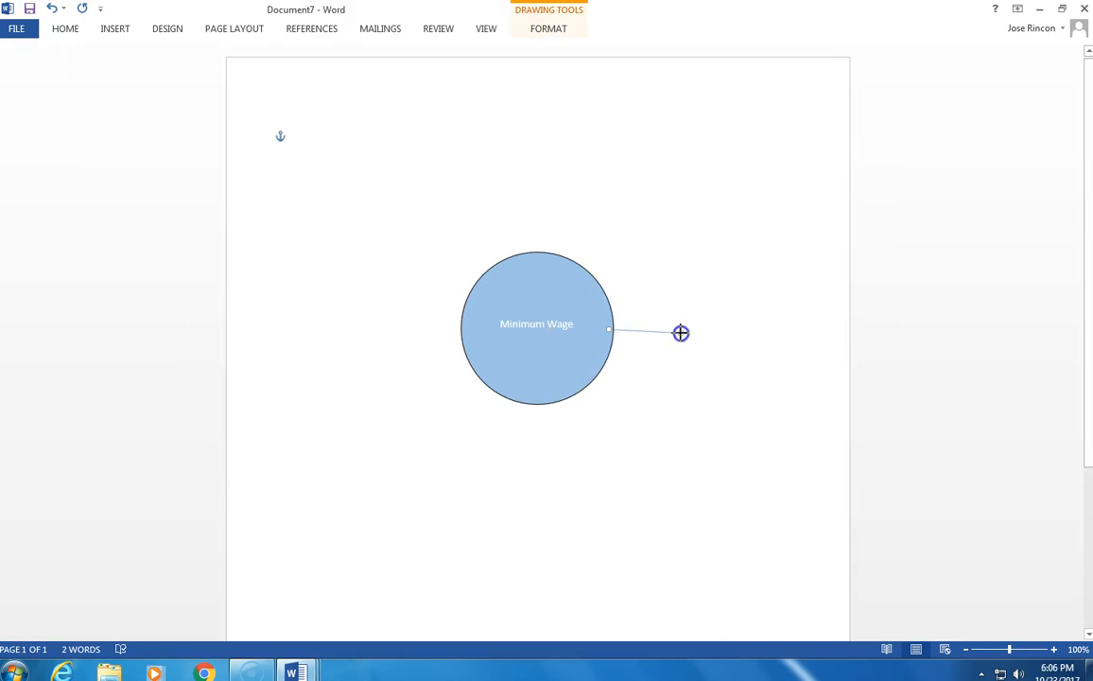
pyautogui.click(610, 287)
pyautogui.click(579, 340)
pyautogui.click(670, 337)
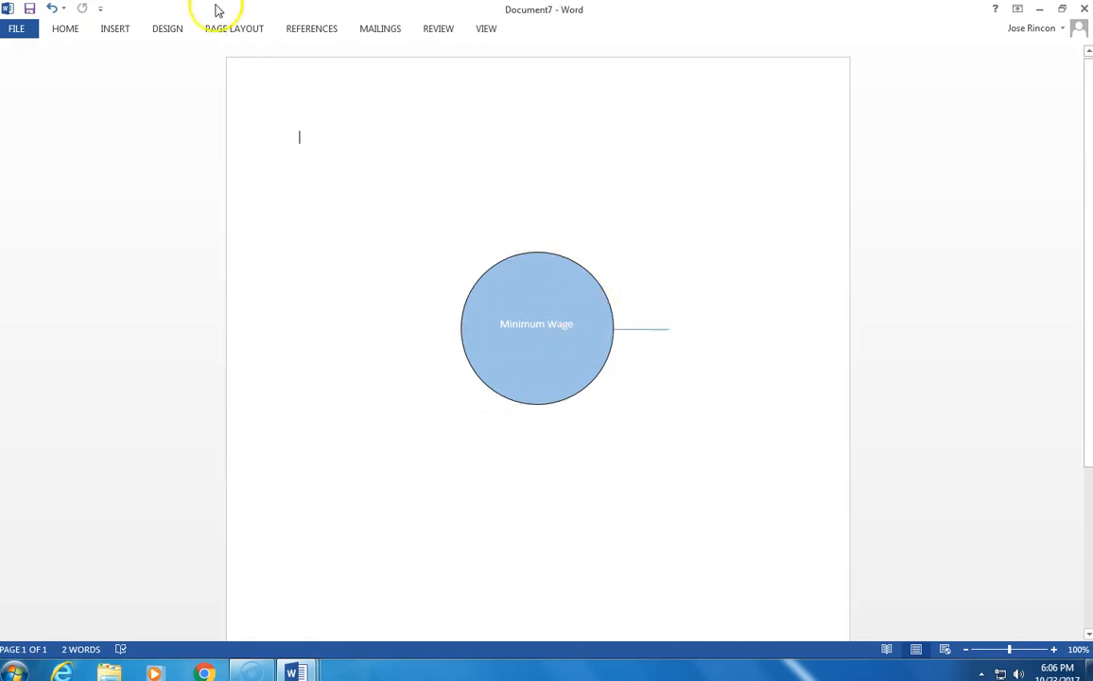
pyautogui.click(114, 30)
pyautogui.click(206, 74)
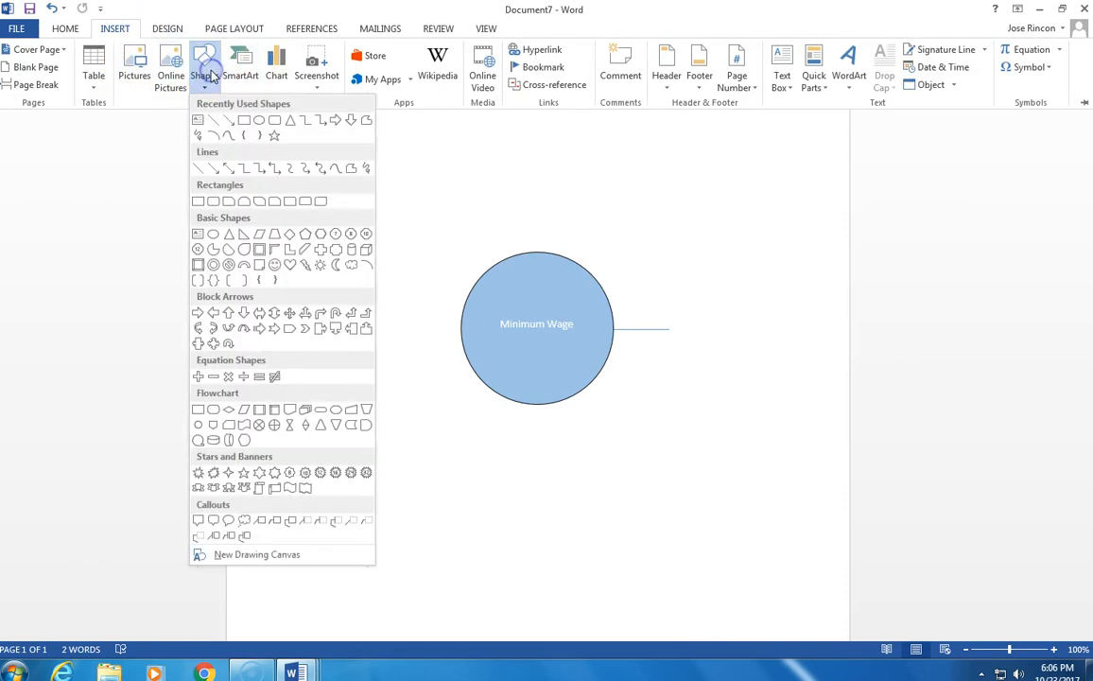
pyautogui.click(258, 122)
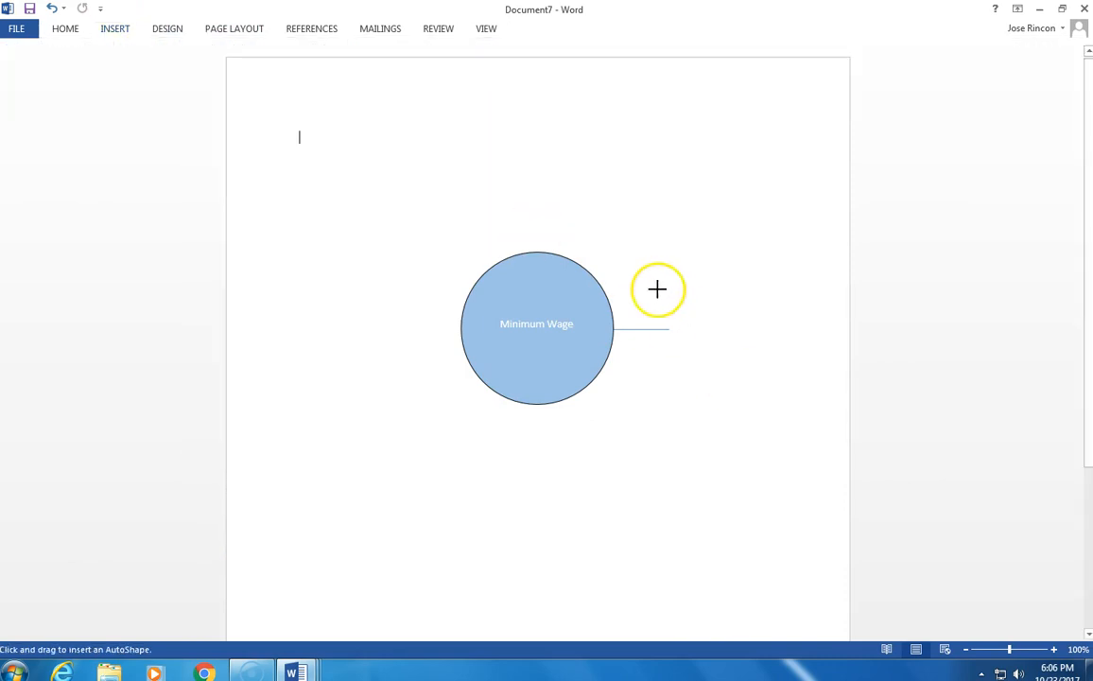
pyautogui.click(117, 29)
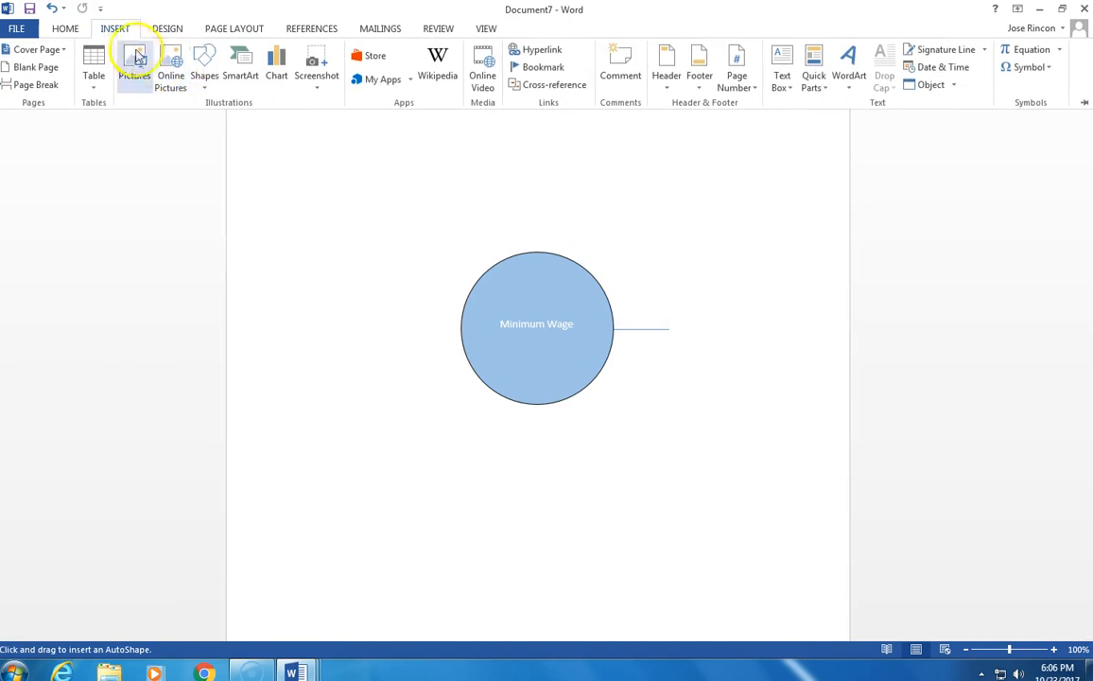
pyautogui.click(203, 64)
pyautogui.click(266, 121)
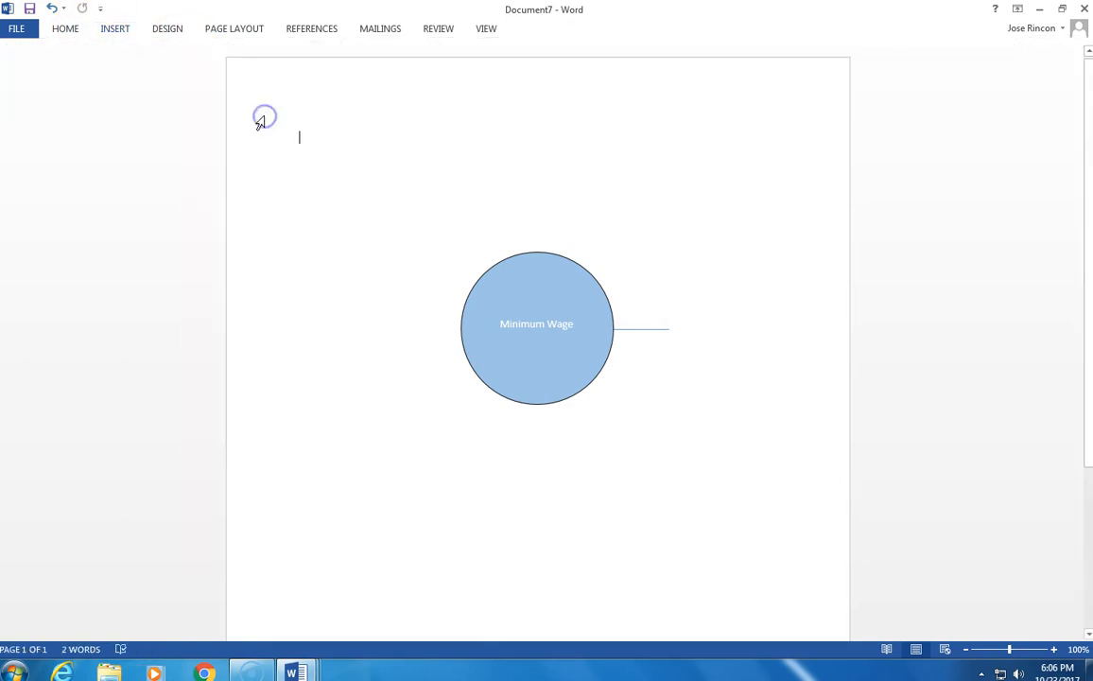
# - Draw a second, smaller circle at the outer end of the line and move it up to centre it on the line
pyautogui.click(114, 29)
pyautogui.click(203, 66)
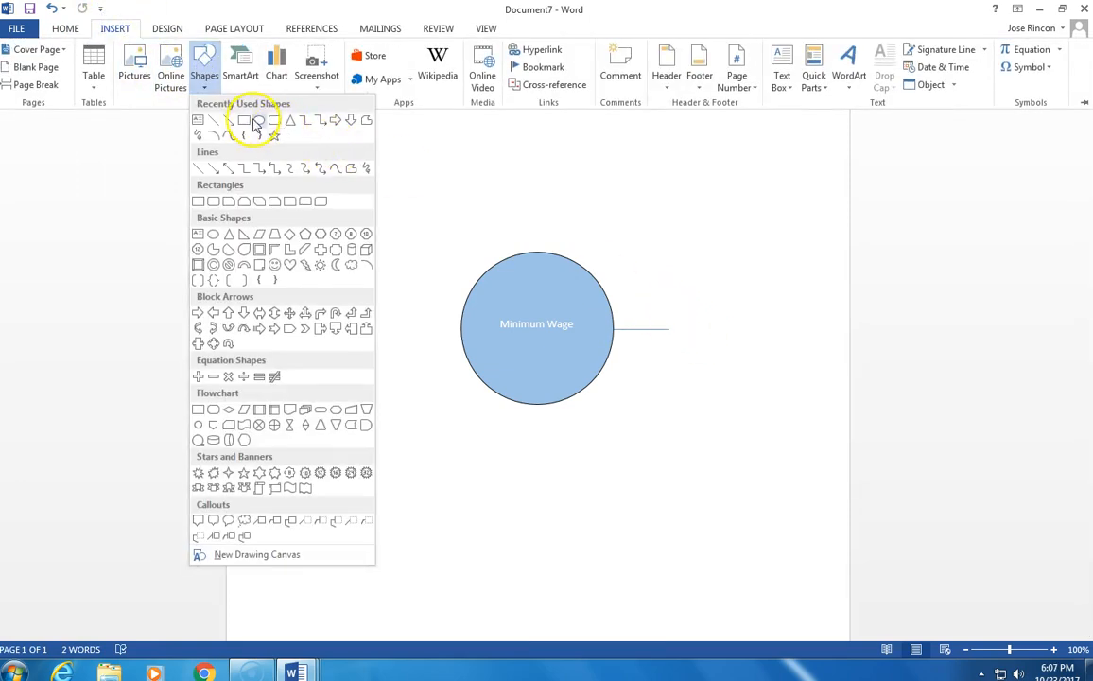
pyautogui.click(258, 123)
pyautogui.moveTo(659, 294); pyautogui.dragTo(778, 407)
pyautogui.moveTo(710, 354); pyautogui.dragTo(714, 332)
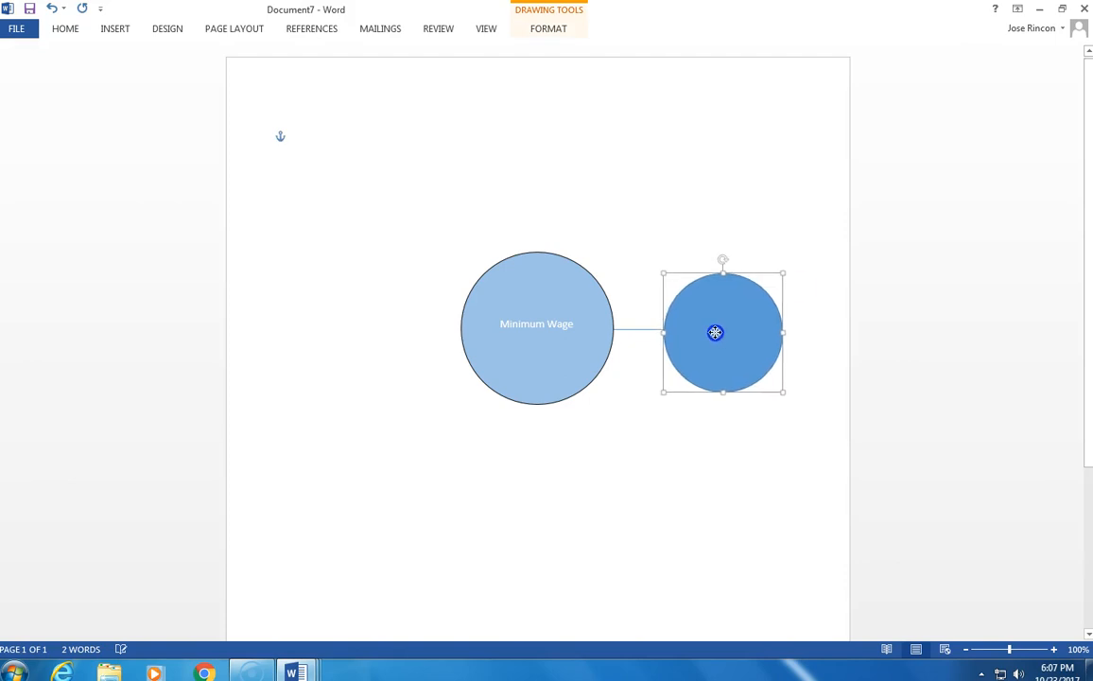
# - Add the text "Impact on workers" inside the smaller circle
pyautogui.rightClick(719, 319)
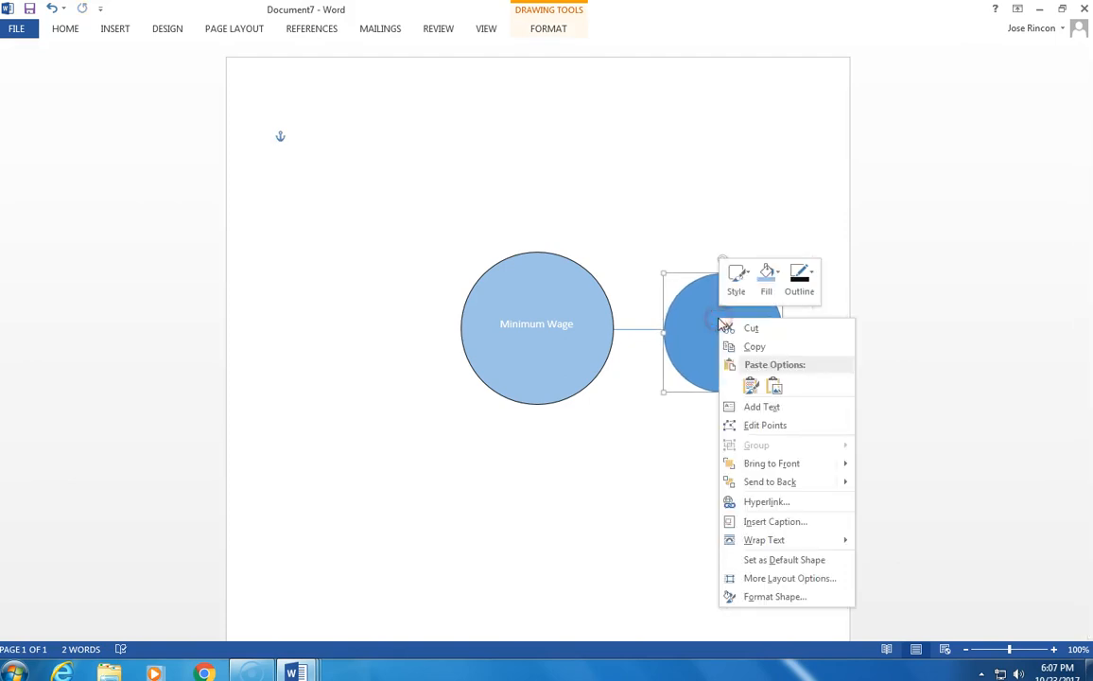
pyautogui.click(762, 407)
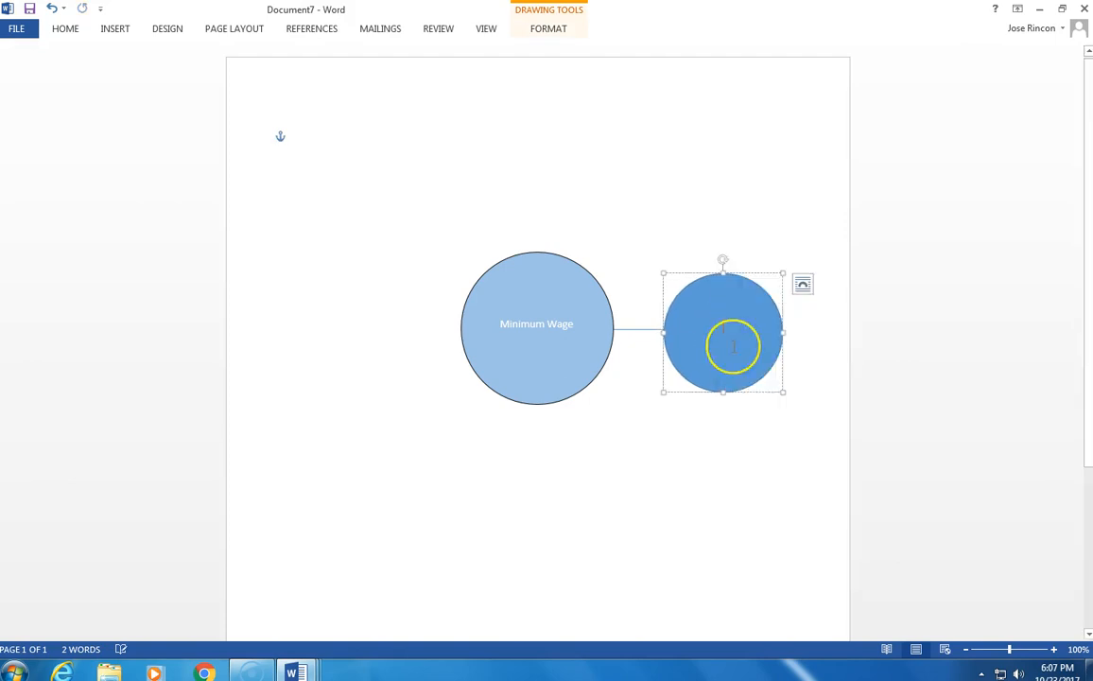
pyautogui.write('Impact on workers')
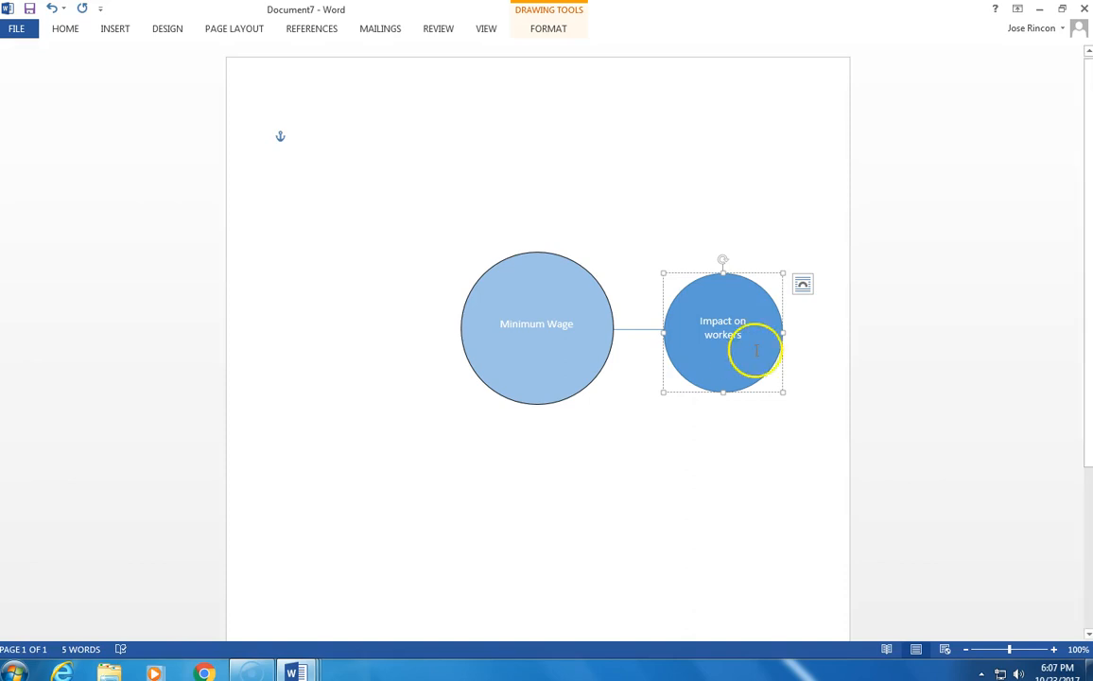
pyautogui.click(654, 435)
# - Move both circles and their connecting line together to the left, so the pair sits around the page's horizontal centre
pyautogui.click(500, 321)
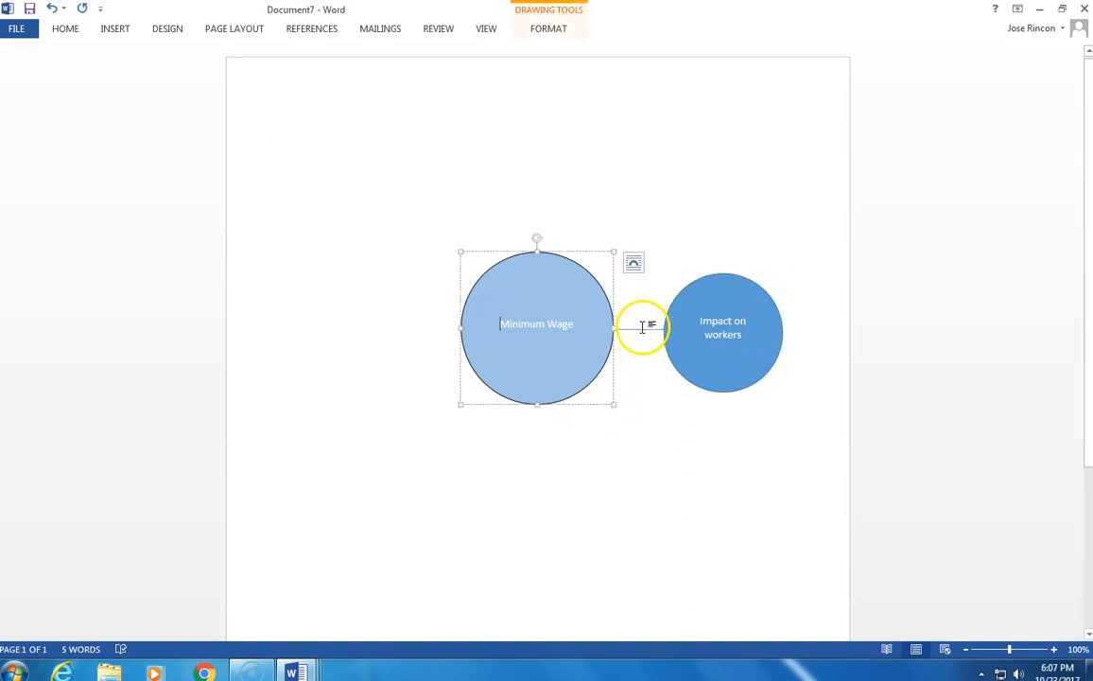
pyautogui.keyDown('shift'); pyautogui.click(716, 314); pyautogui.keyUp('shift')
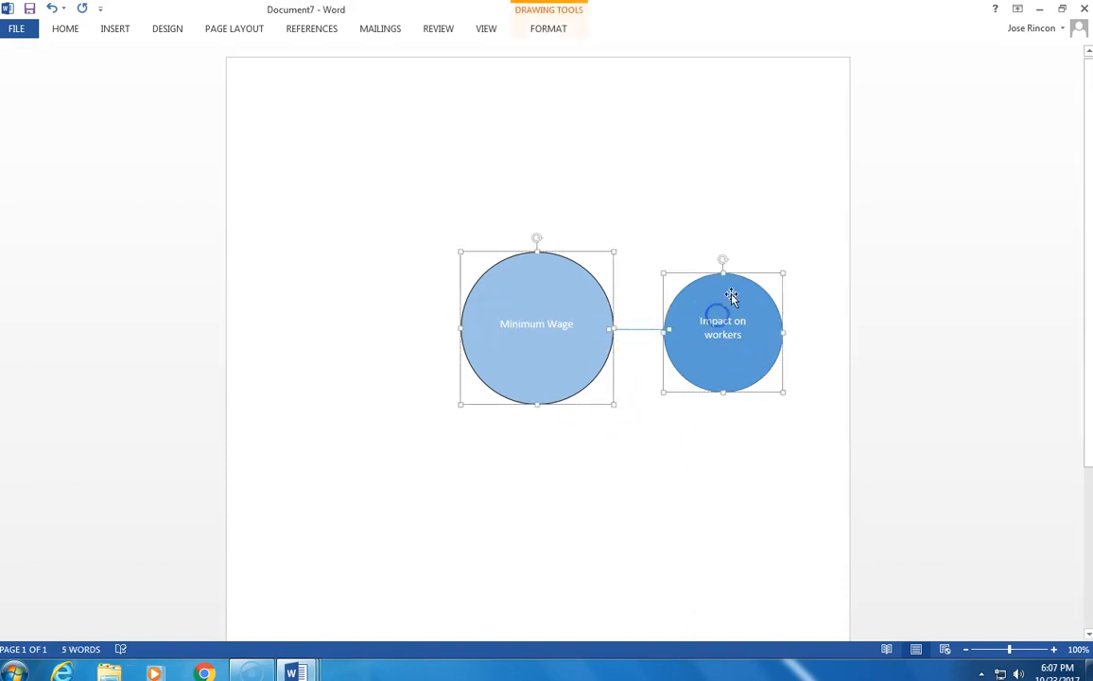
pyautogui.moveTo(675, 301); pyautogui.dragTo(605, 290)
pyautogui.hotkey('ctrl', 'z')
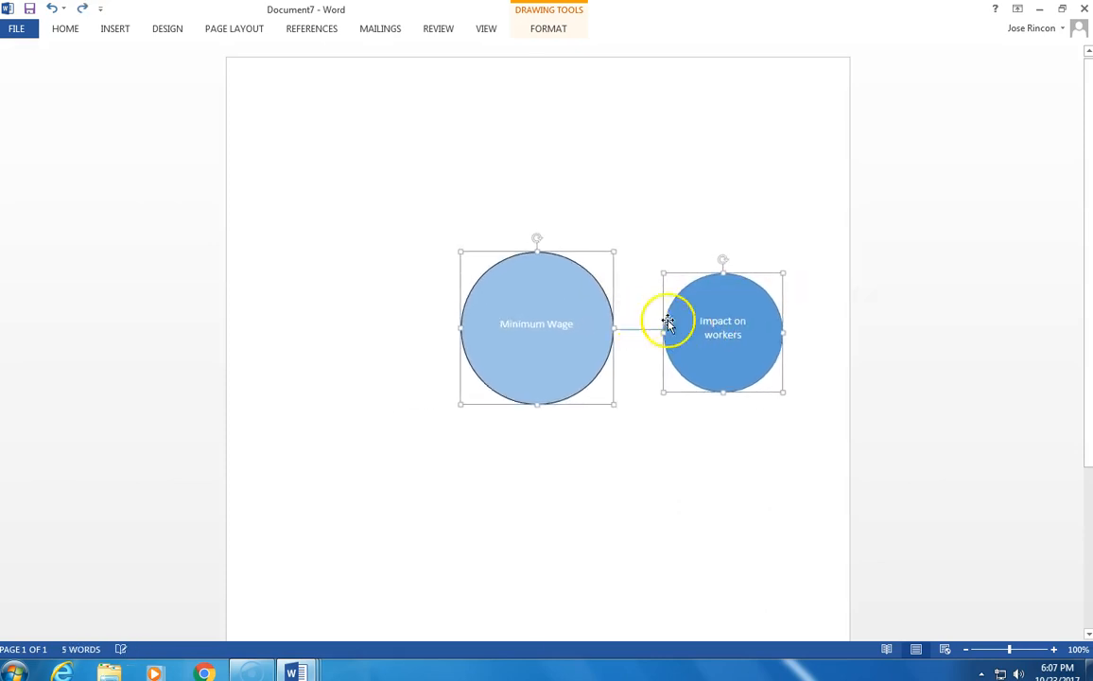
pyautogui.moveTo(734, 301); pyautogui.dragTo(668, 297)
pyautogui.click(626, 412)
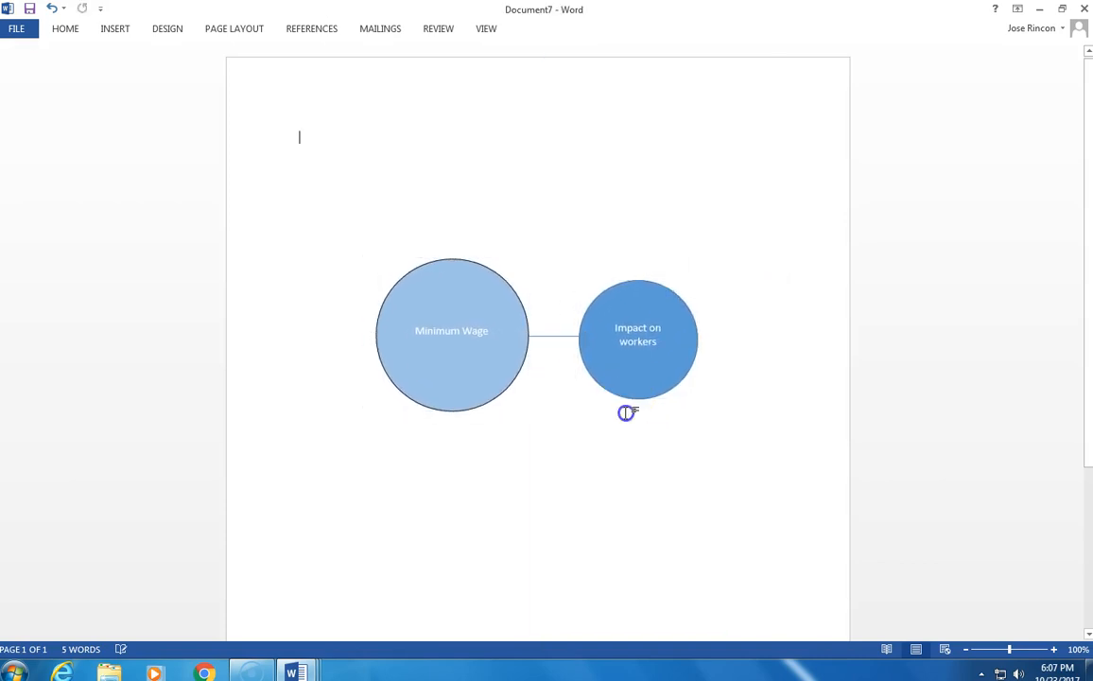
pyautogui.click(462, 292)
pyautogui.click(564, 337)
pyautogui.click(432, 300)
pyautogui.click(549, 338)
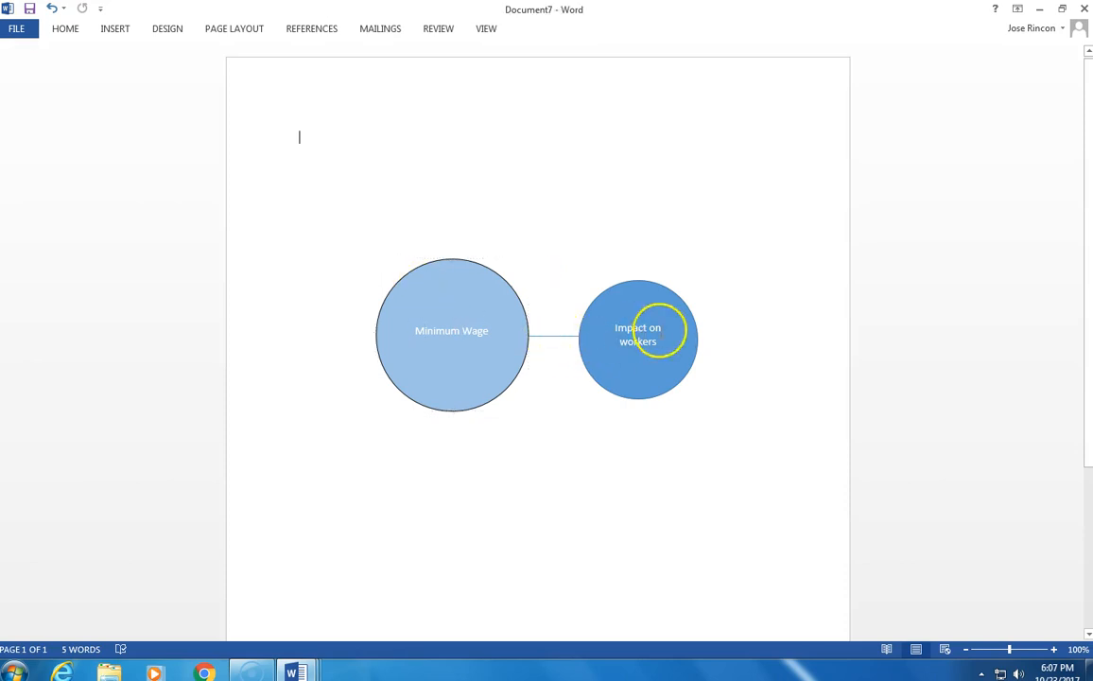
pyautogui.click(630, 300)
pyautogui.click(568, 421)
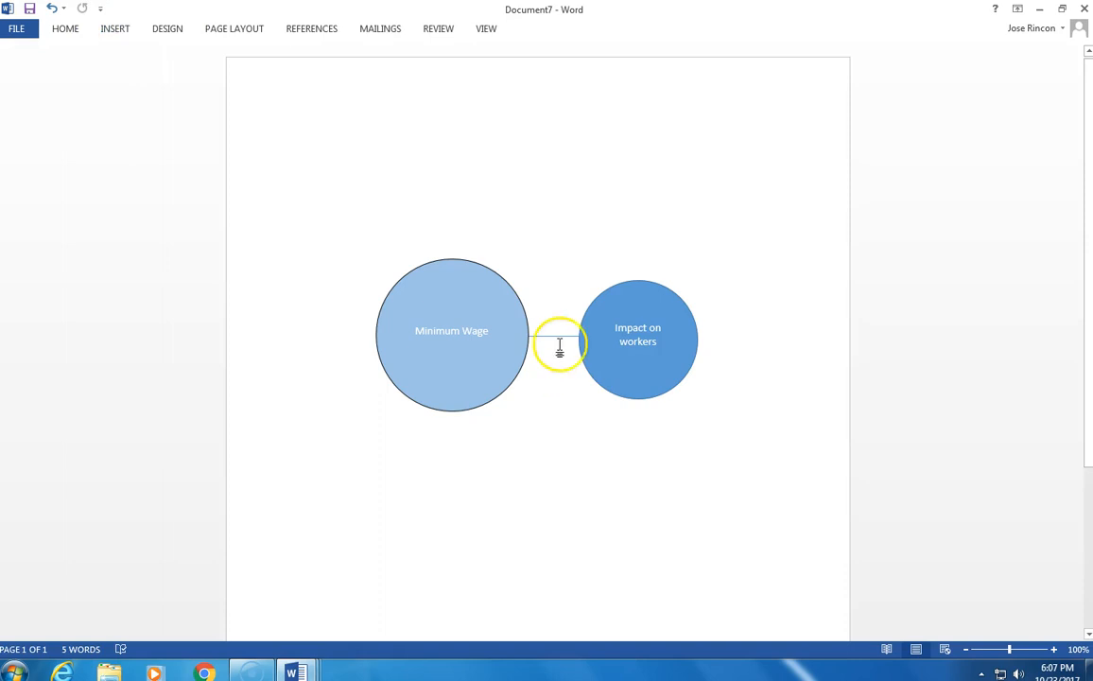
# - Start drawing another straight line with the Line shape
pyautogui.click(106, 30)
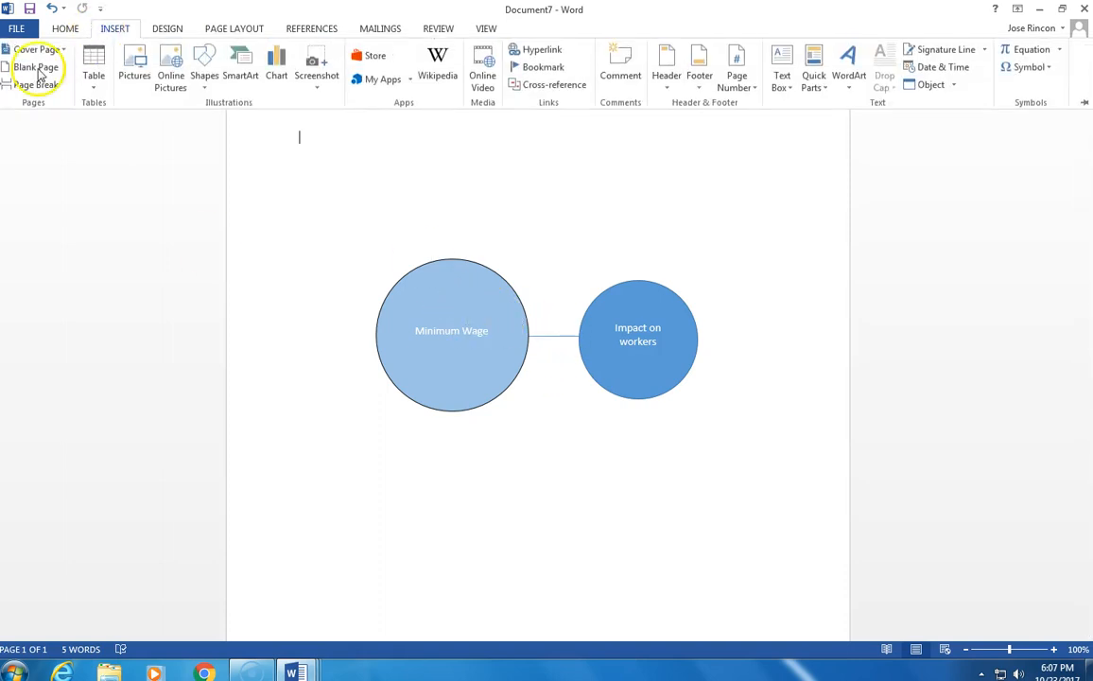
pyautogui.click(204, 67)
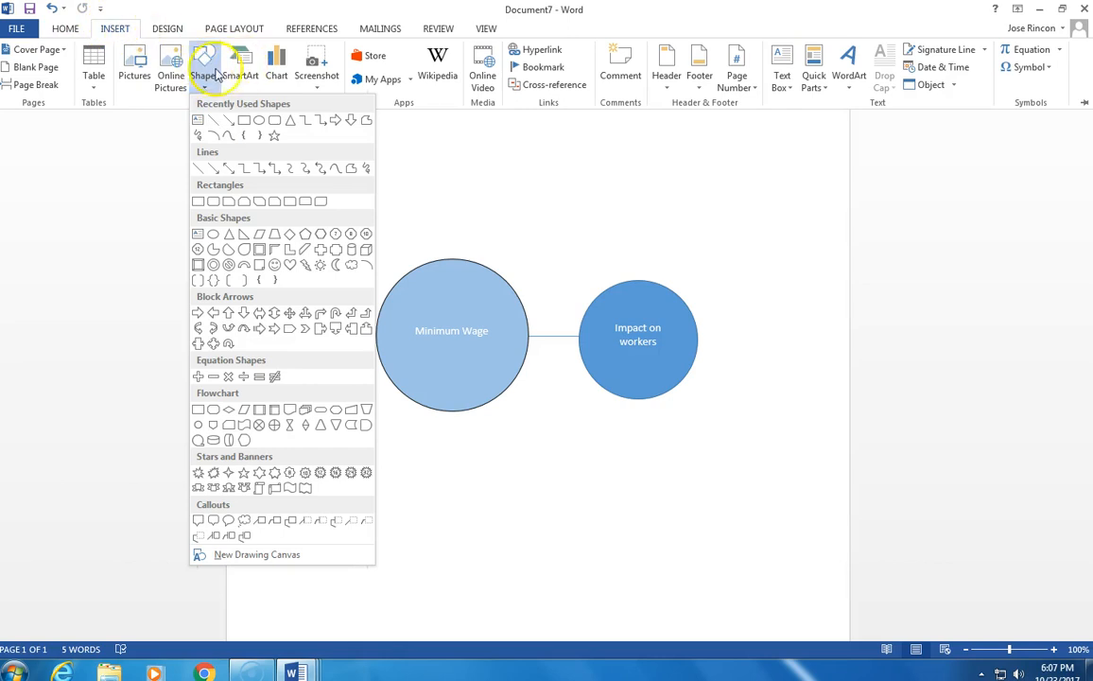
pyautogui.click(217, 123)
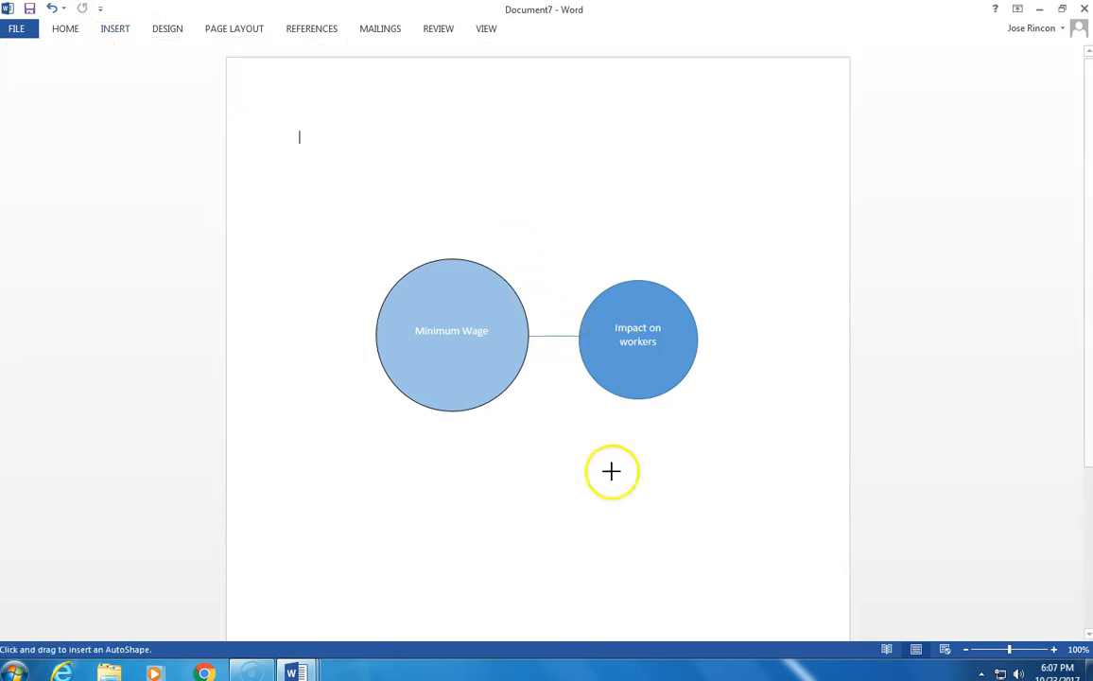